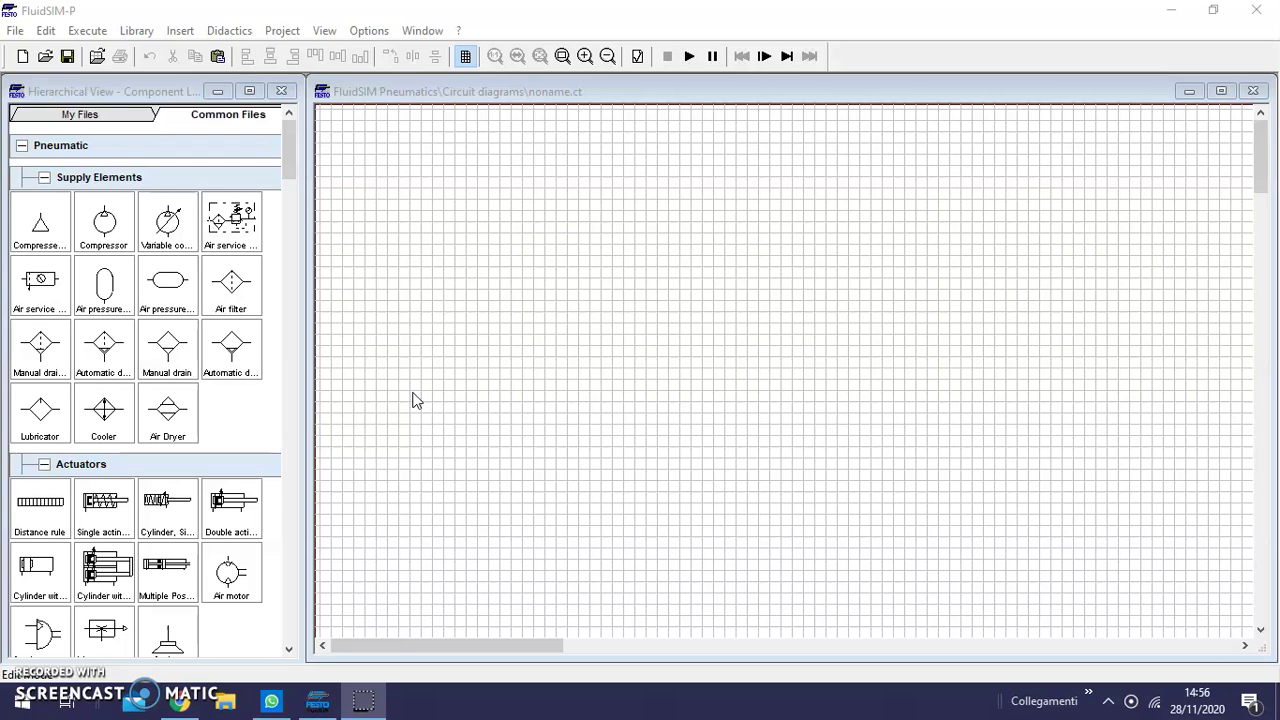
Place a double acting cylinder near the upper edge of the empty circuit diagram
{"action": "left_click_drag", "start_coordinate": [222, 508], "coordinate": [665, 168]}
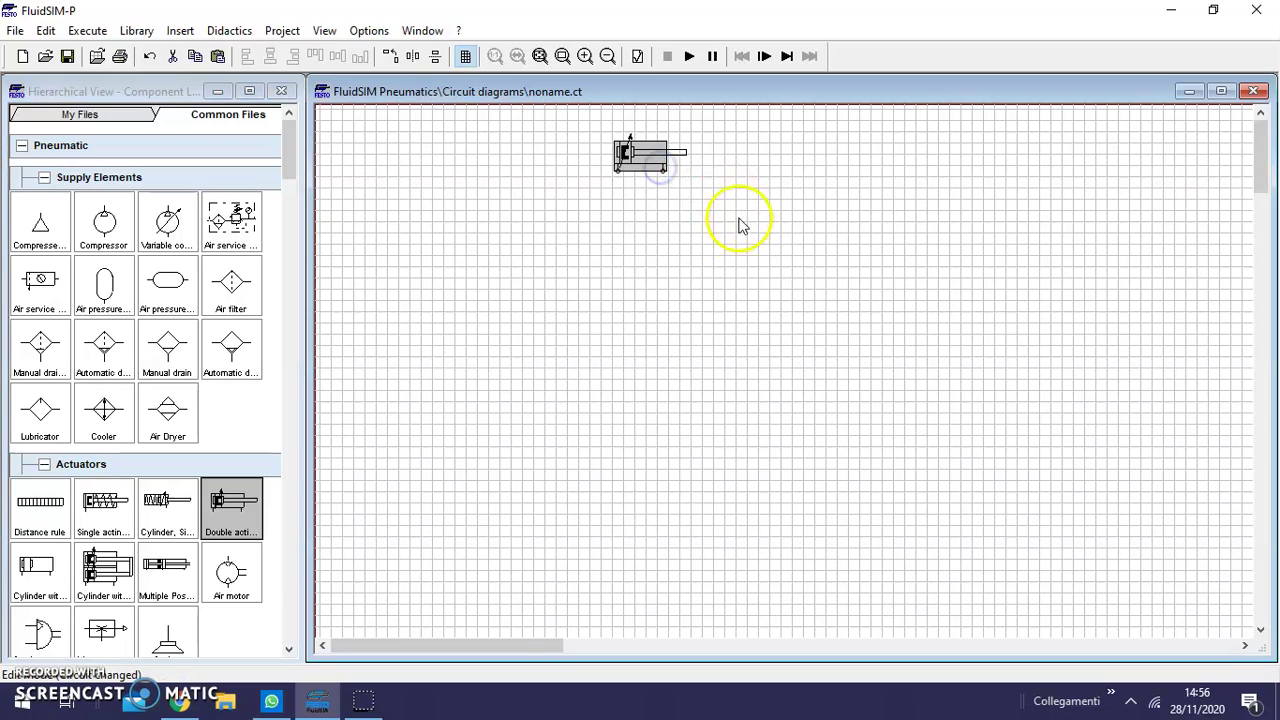
{"action": "left_click", "coordinate": [585, 56]}
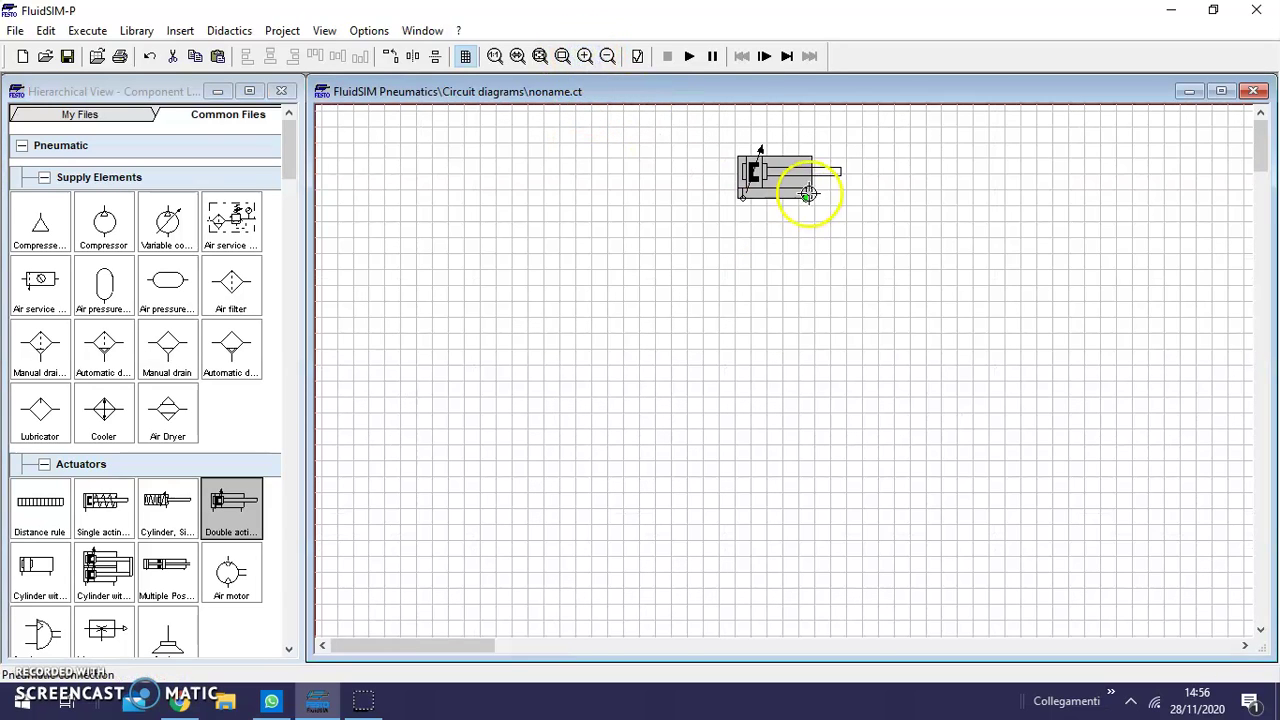
{"action": "left_click_drag", "start_coordinate": [771, 186], "coordinate": [725, 190]}
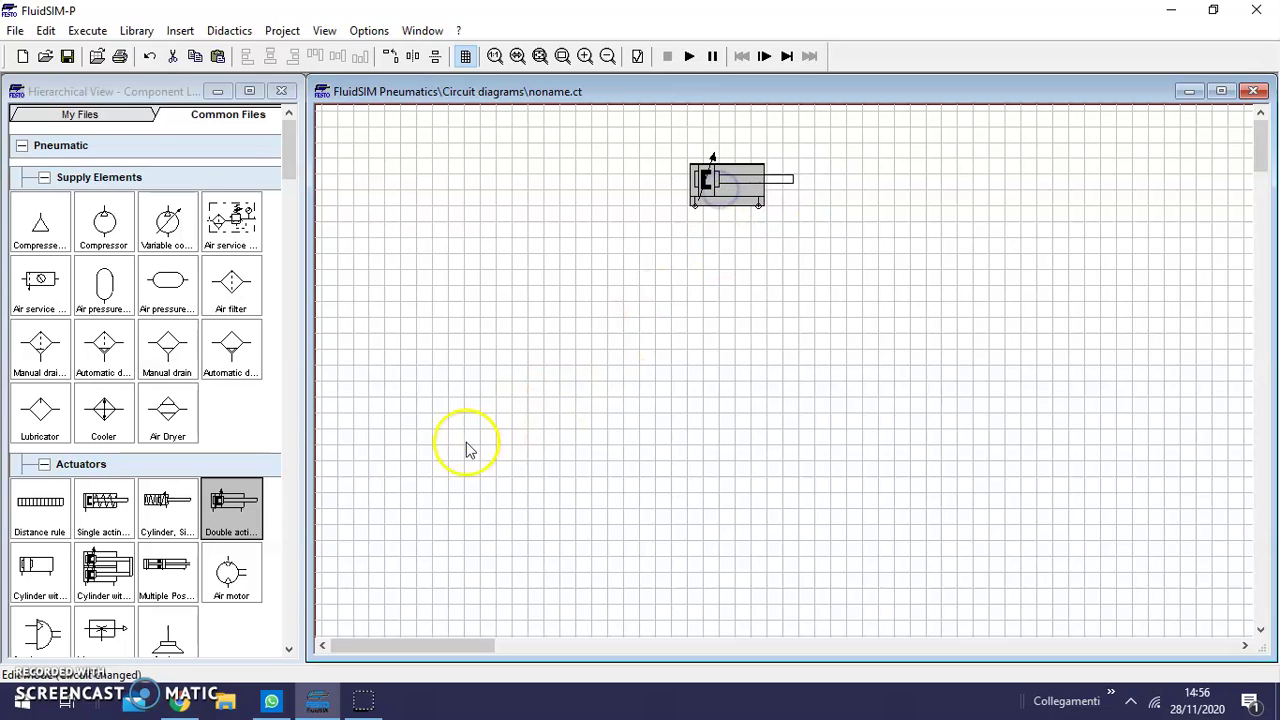
Add a distance rule above the piston rod's end with marks a0 from 0 to 0 mm and a1 from 100 to 100 mm
{"action": "left_click_drag", "start_coordinate": [25, 515], "coordinate": [843, 150]}
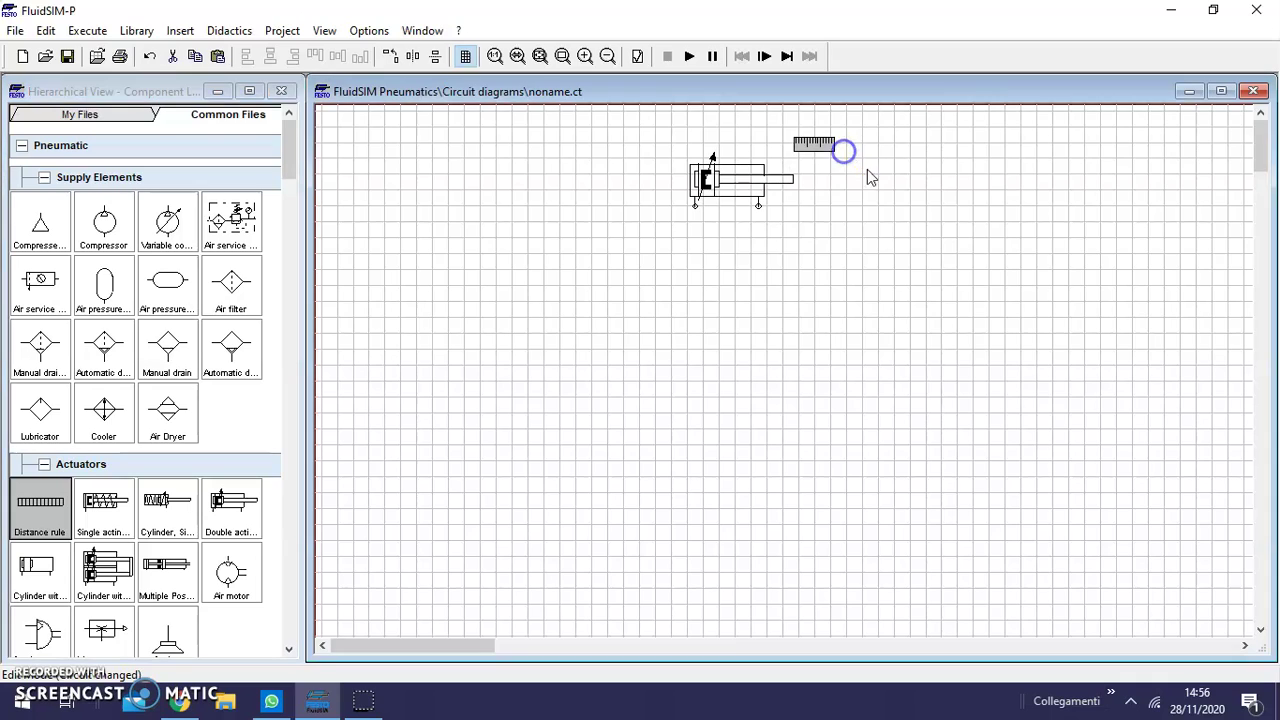
{"action": "left_click", "coordinate": [817, 150]}
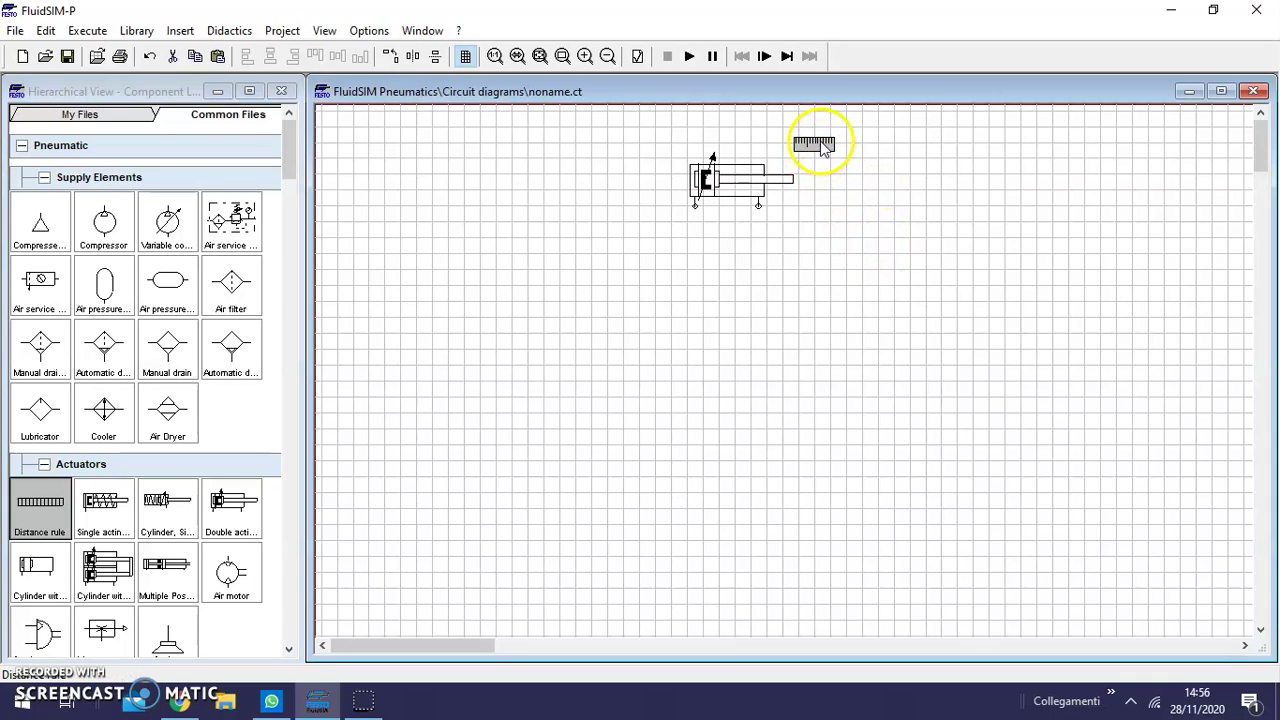
{"action": "double_click", "coordinate": [820, 143]}
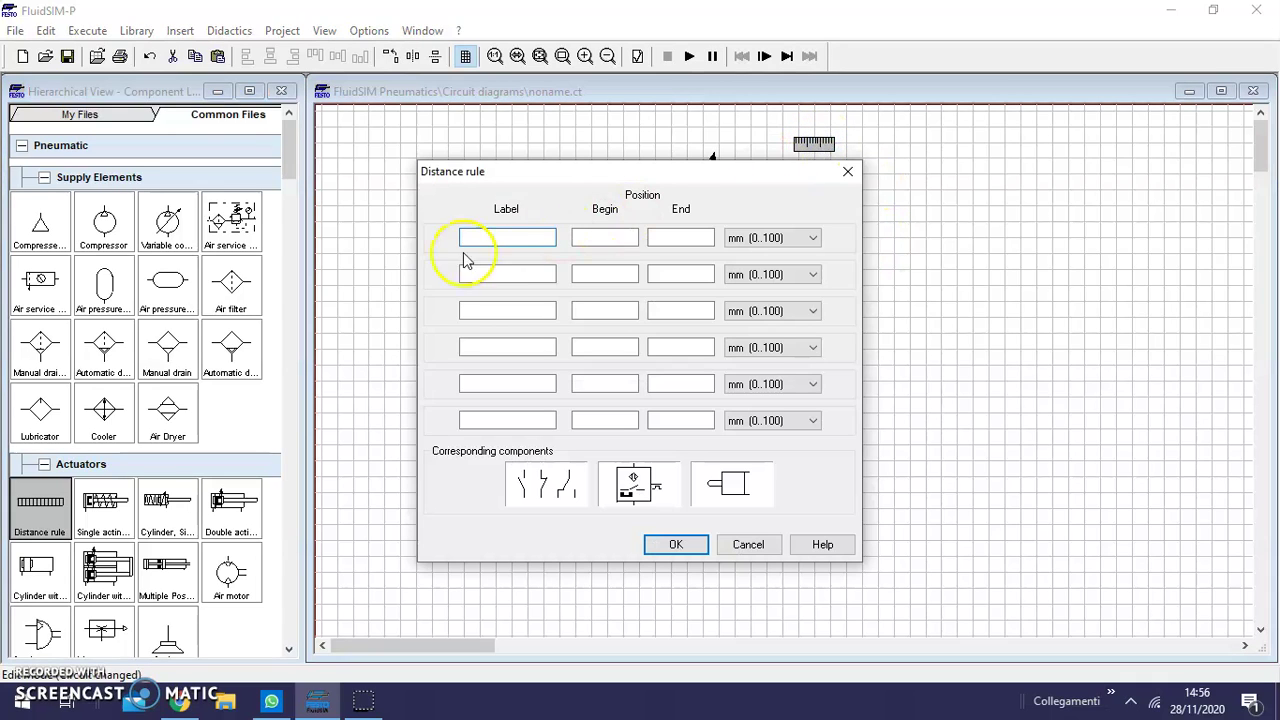
{"action": "left_click", "coordinate": [494, 237]}
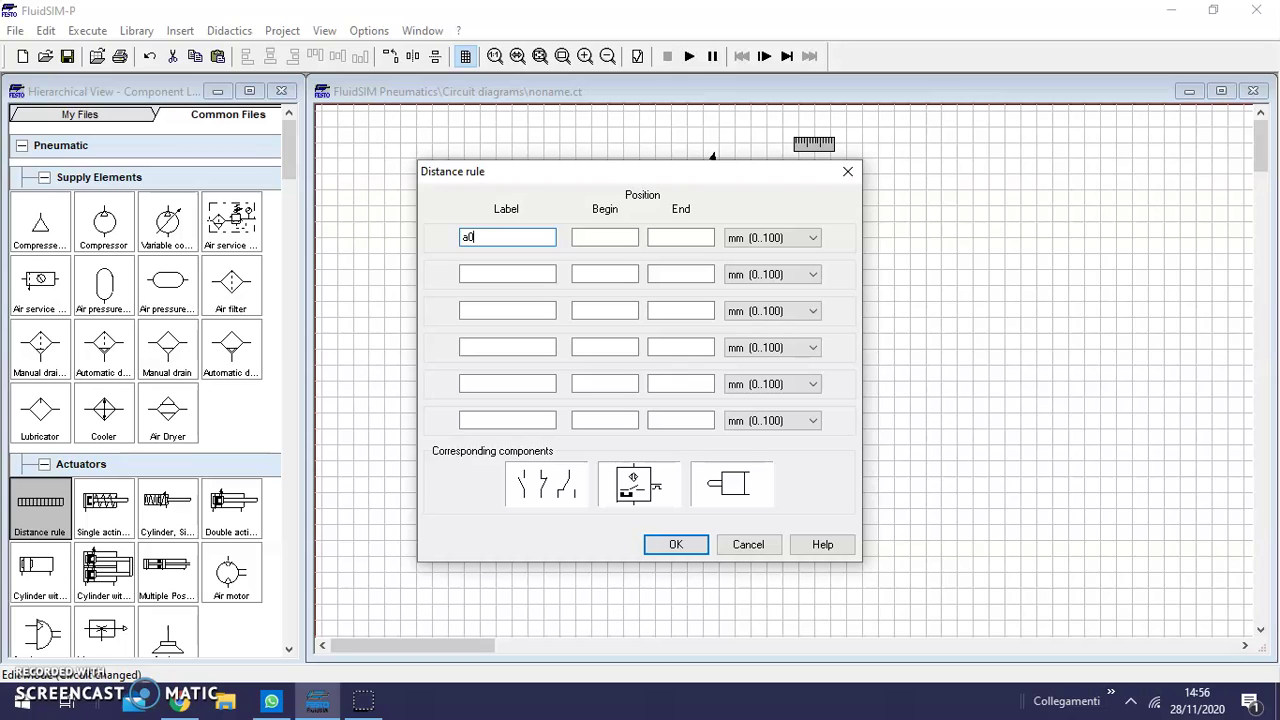
{"action": "left_click", "coordinate": [608, 240]}
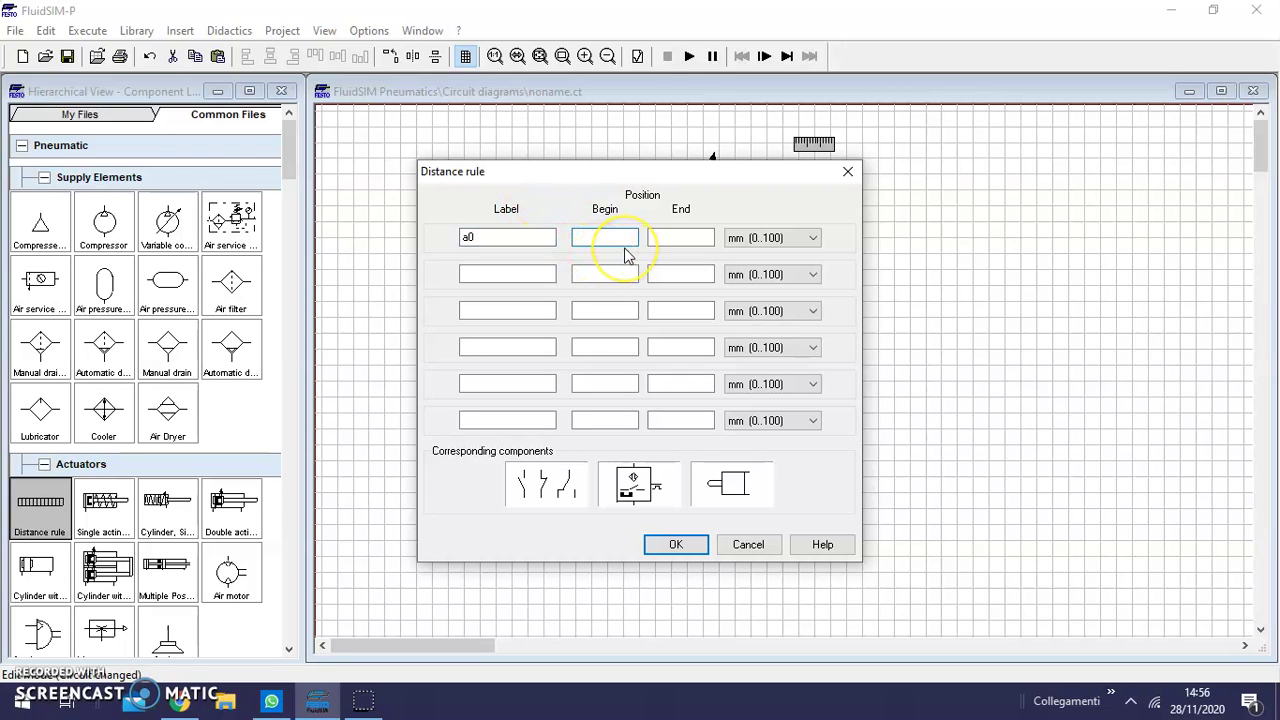
{"action": "left_click", "coordinate": [707, 237]}
{"action": "type", "text": "0"}
{"action": "left_click", "coordinate": [491, 277]}
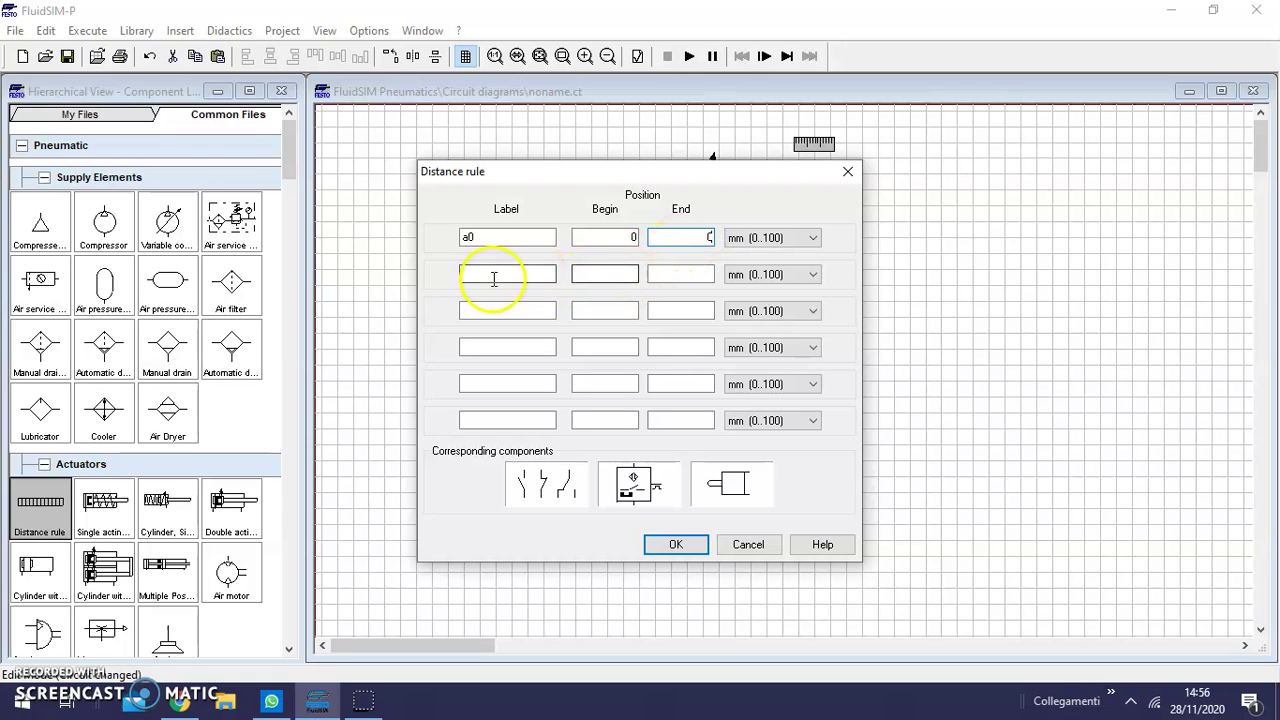
{"action": "left_click", "coordinate": [617, 272]}
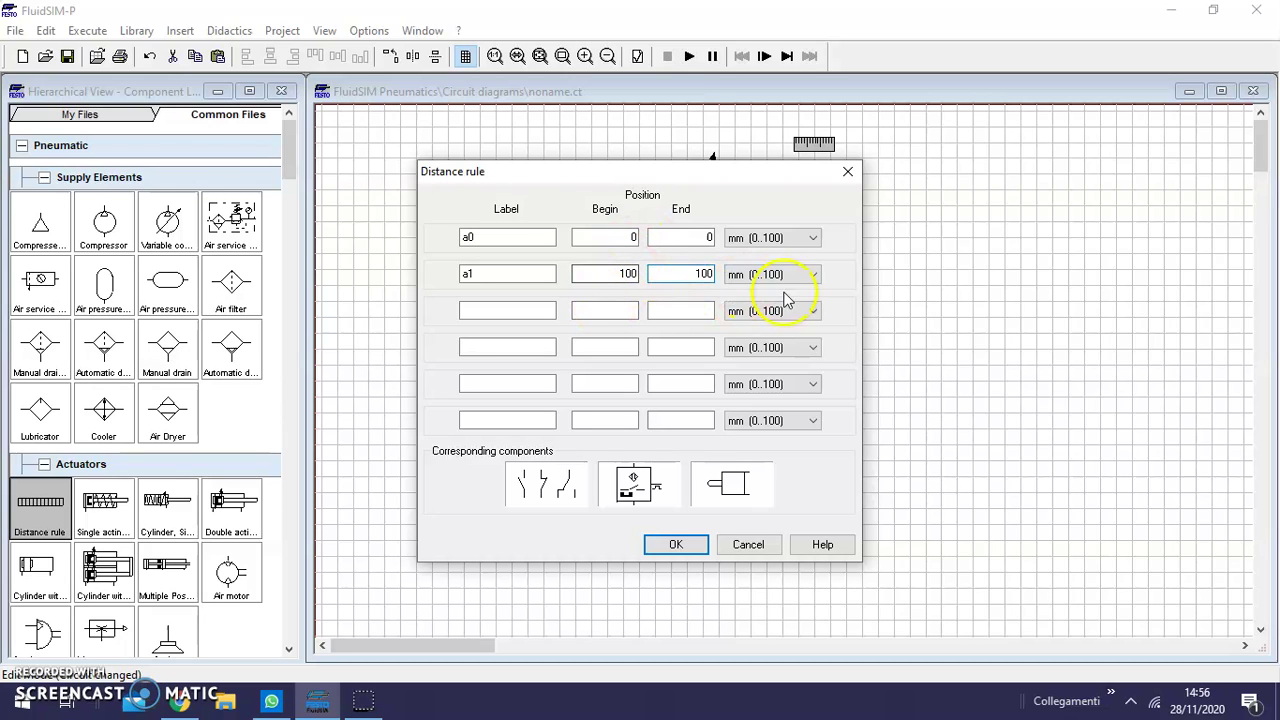
{"action": "left_click", "coordinate": [675, 544]}
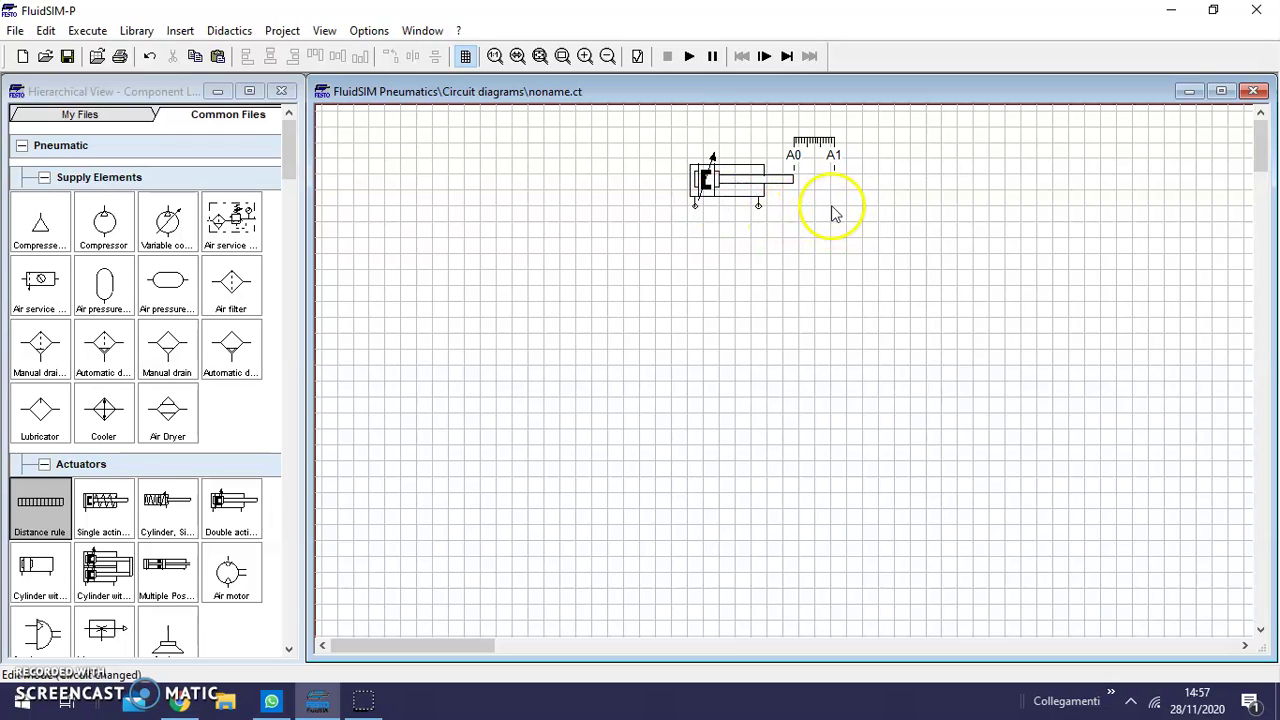
Place a pneumatically operated 5/2-way impulse valve below the cylinder
{"action": "left_click_drag", "start_coordinate": [287, 162], "coordinate": [281, 262]}
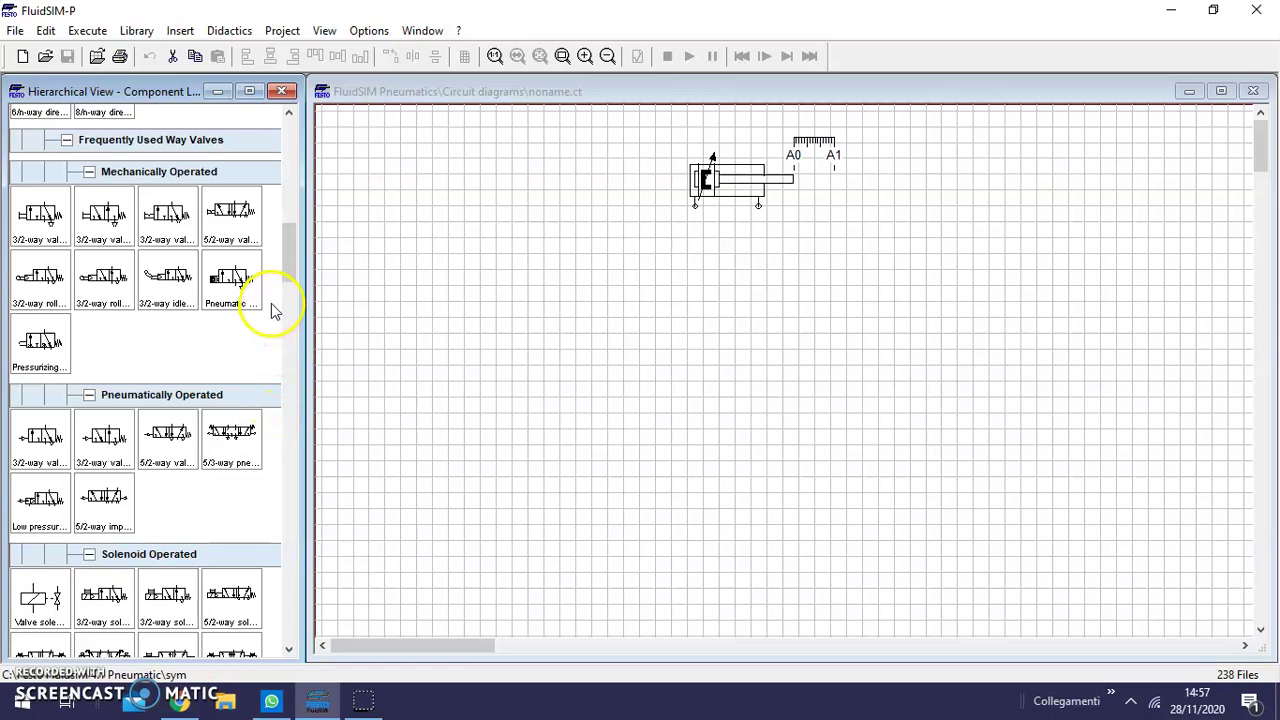
{"action": "left_click_drag", "start_coordinate": [103, 500], "coordinate": [749, 283]}
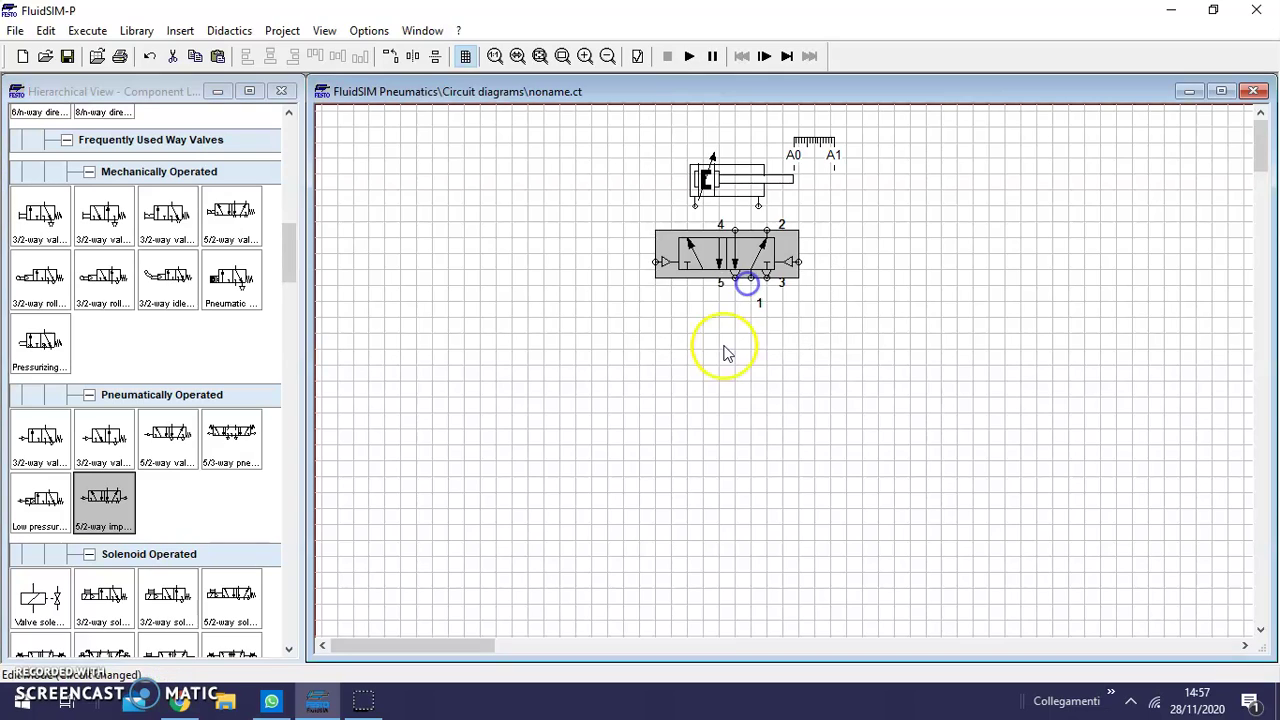
{"action": "left_click", "coordinate": [654, 266]}
{"action": "left_click", "coordinate": [796, 263]}
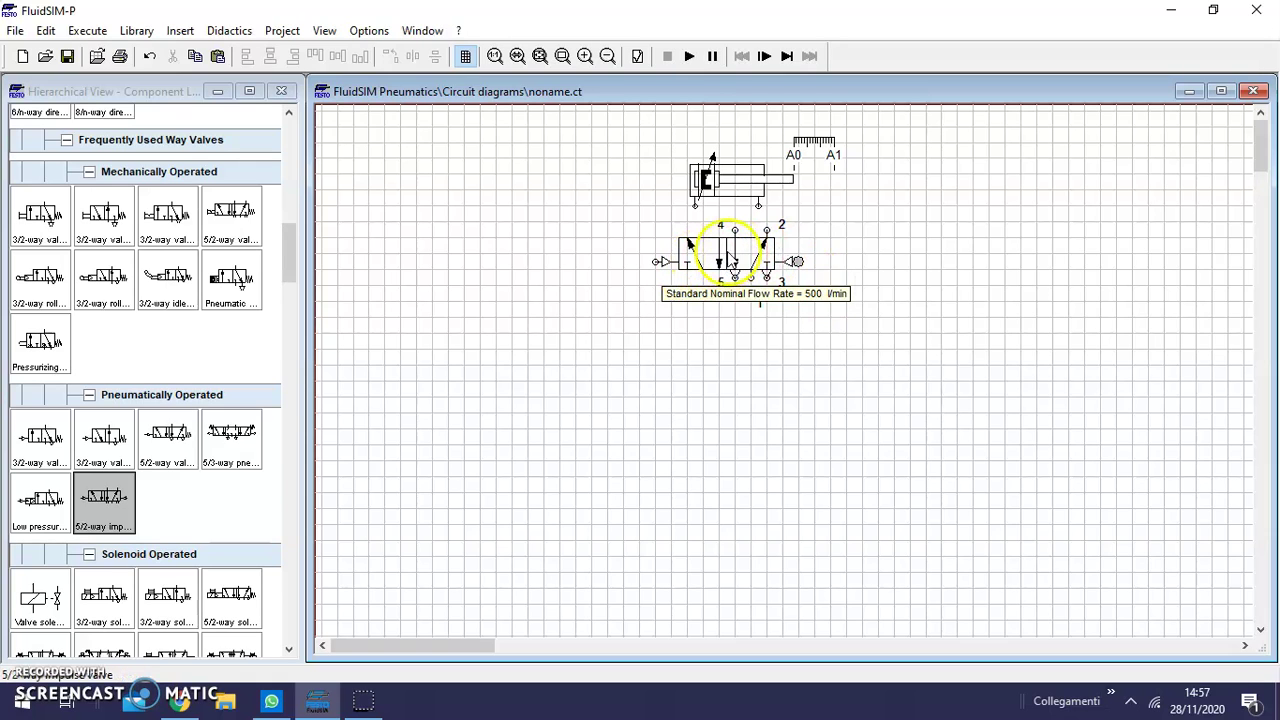
Place a 5/2-way solenoid impulse valve below the pneumatically operated valve
{"action": "left_click_drag", "start_coordinate": [287, 258], "coordinate": [284, 300]}
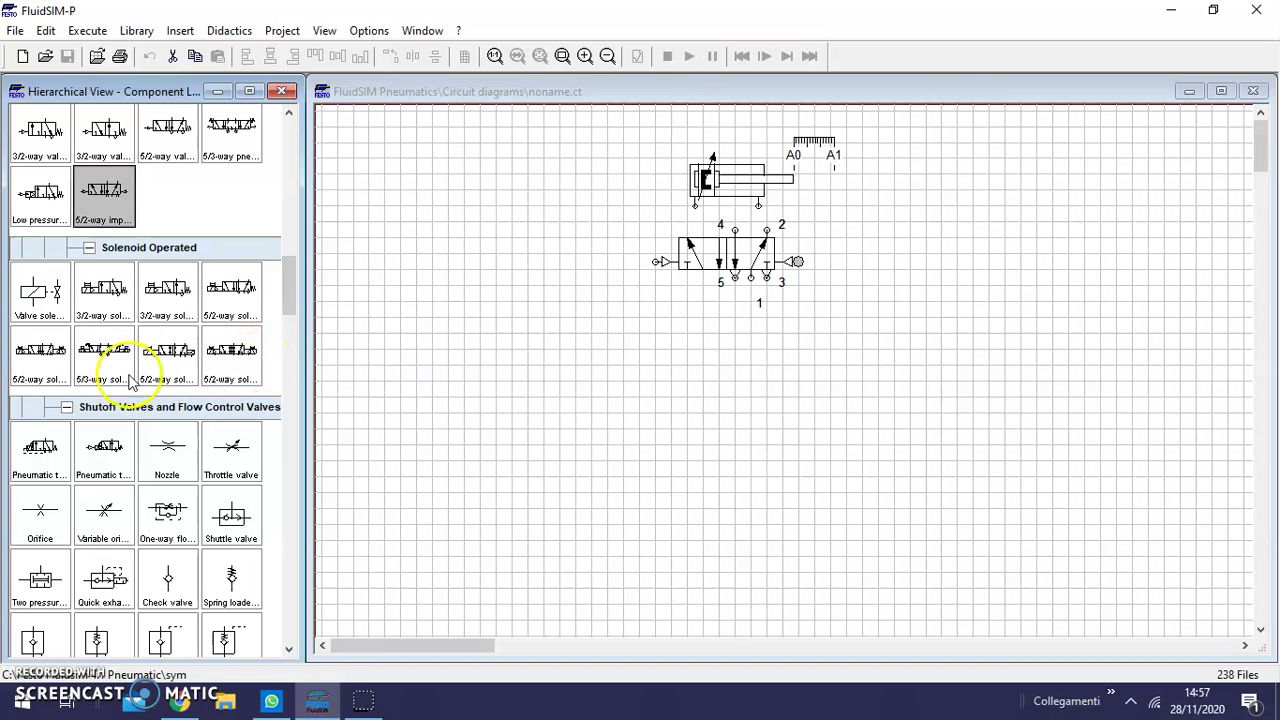
{"action": "left_click_drag", "start_coordinate": [37, 370], "coordinate": [727, 350]}
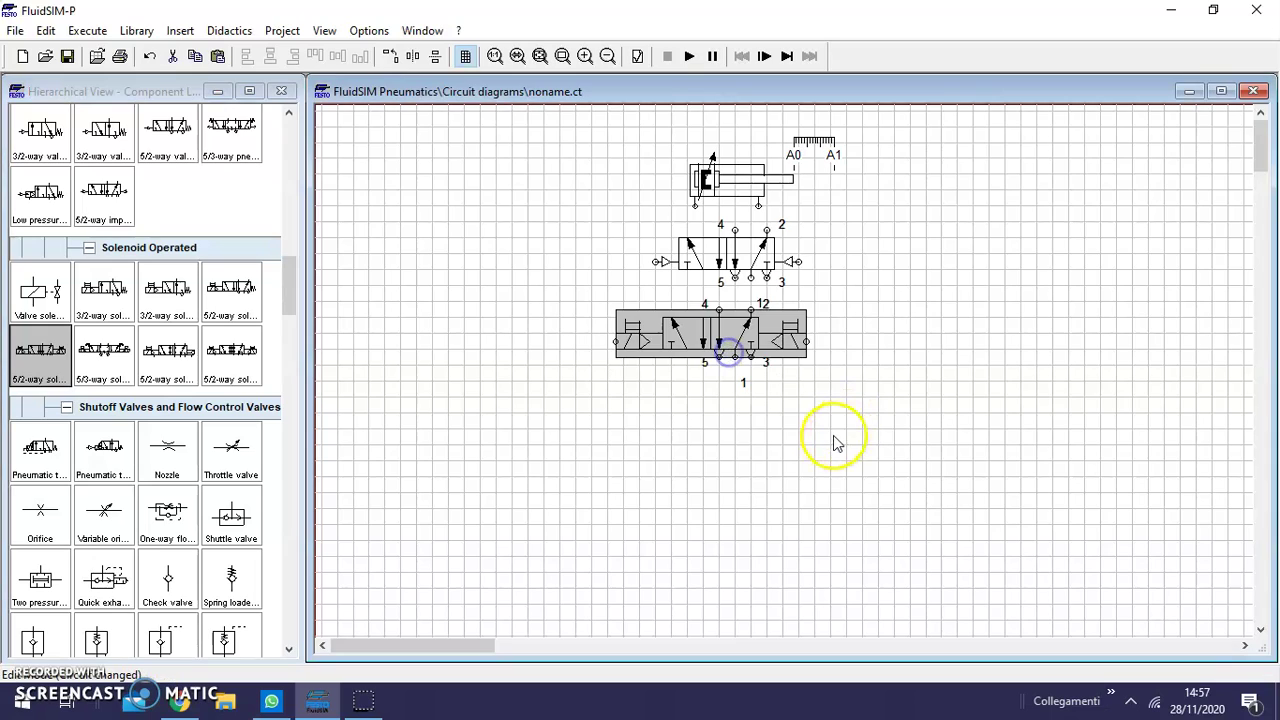
{"action": "left_click", "coordinate": [830, 445]}
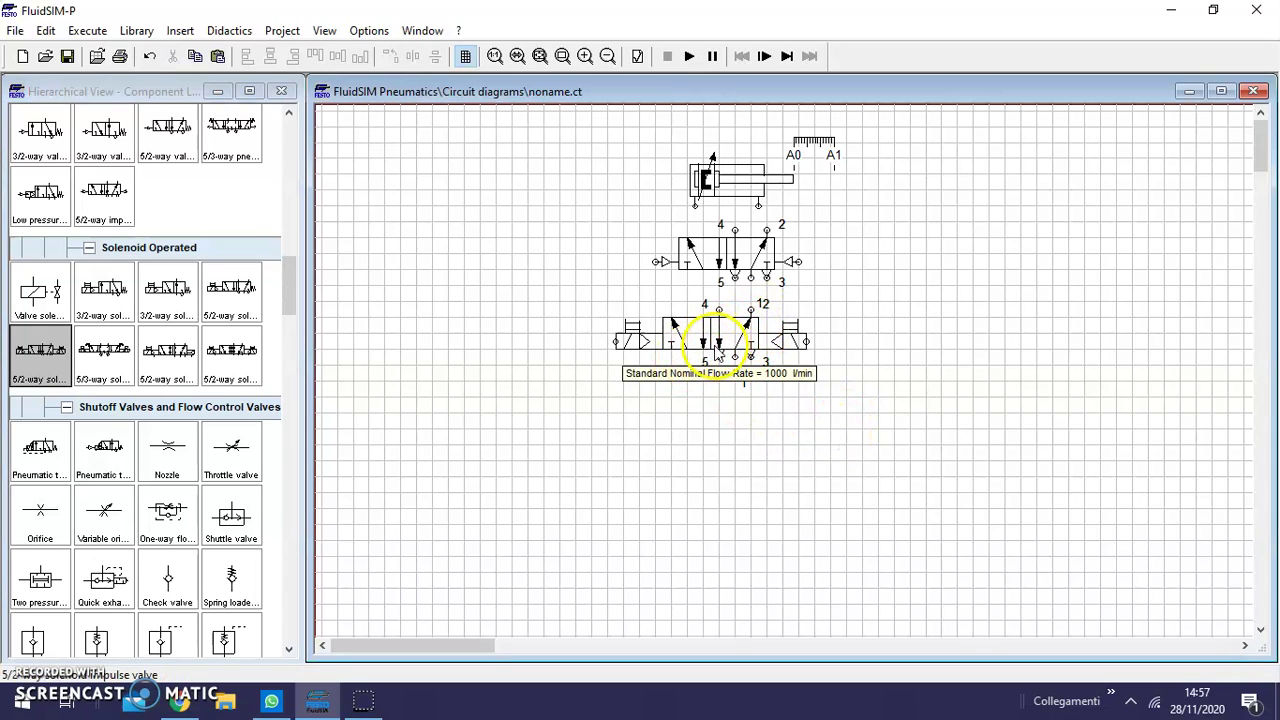
Delete the pneumatically operated valve and move the solenoid impulse valve up beneath the cylinder
{"action": "left_click", "coordinate": [728, 263]}
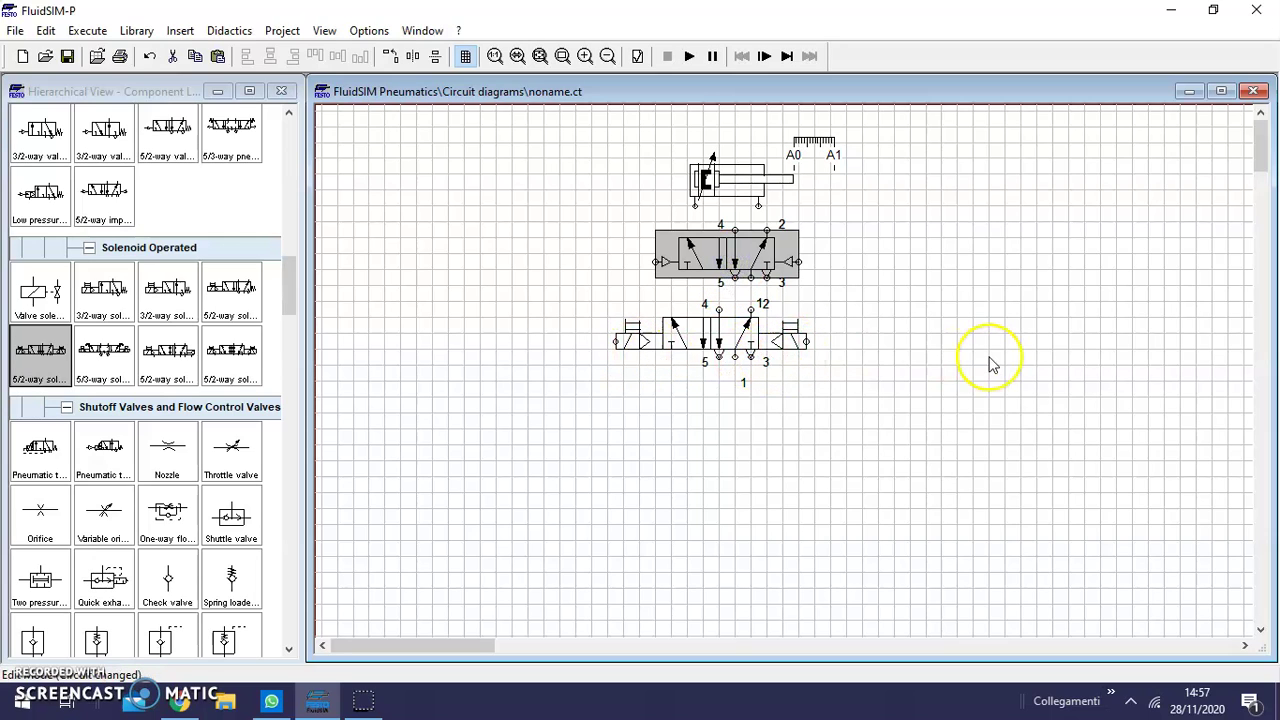
{"action": "key", "text": "Delete"}
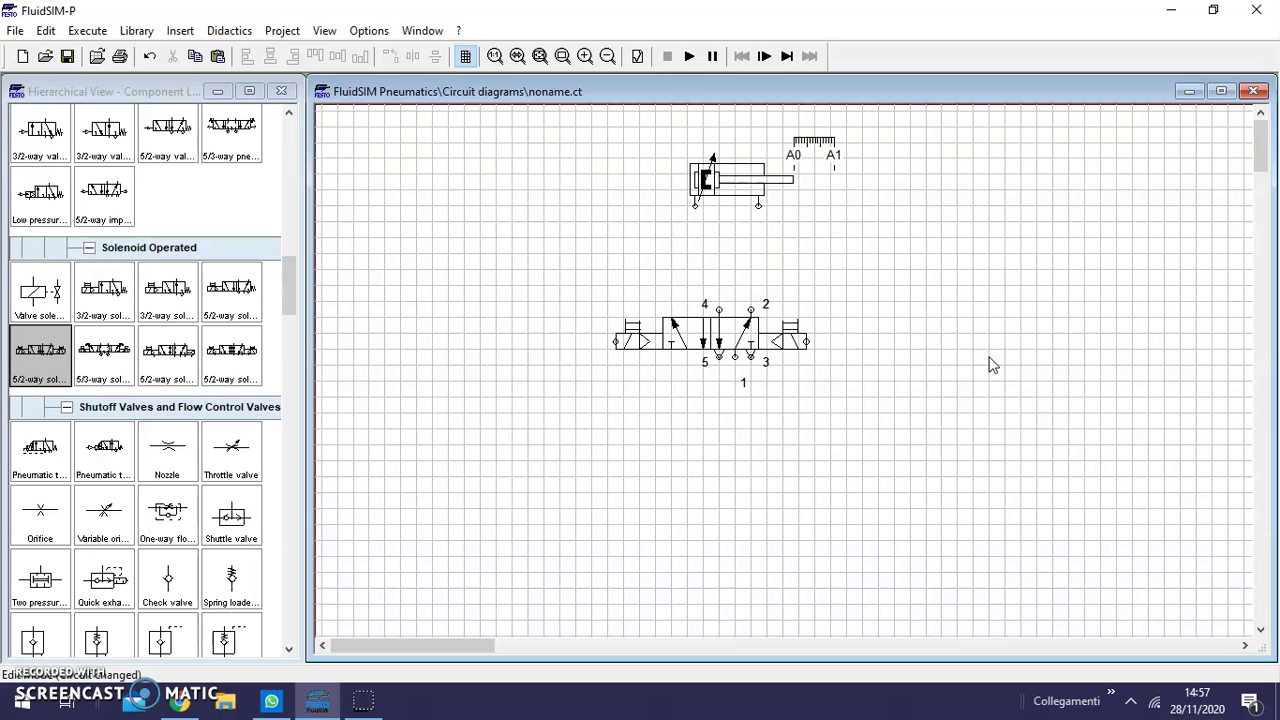
{"action": "left_click_drag", "start_coordinate": [709, 343], "coordinate": [694, 262]}
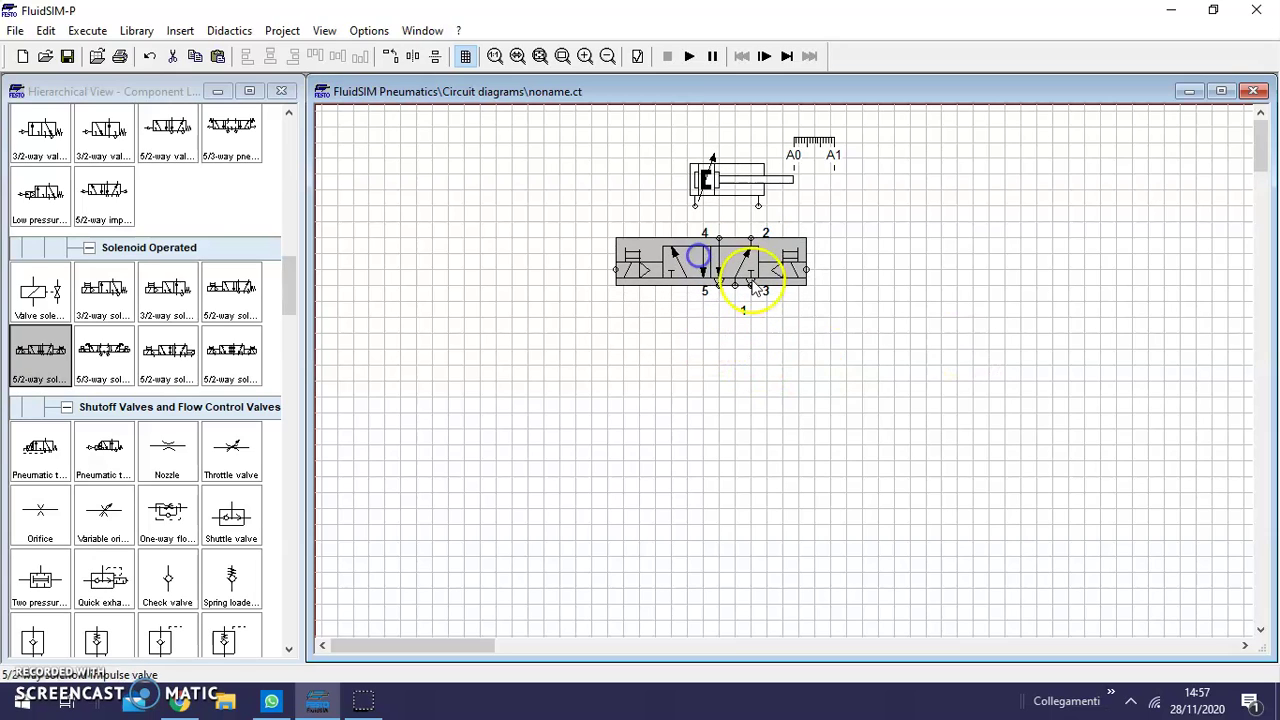
{"action": "left_click", "coordinate": [899, 318]}
Connect the cylinder's two ports to valve ports 4 and 2, and attach a compressed air supply at port 1
{"action": "mouse_move", "coordinate": [758, 234]}
{"action": "left_mouse_down"}
{"action": "mouse_move", "coordinate": [758, 206]}
{"action": "mouse_move", "coordinate": [722, 230]}
{"action": "left_mouse_up"}
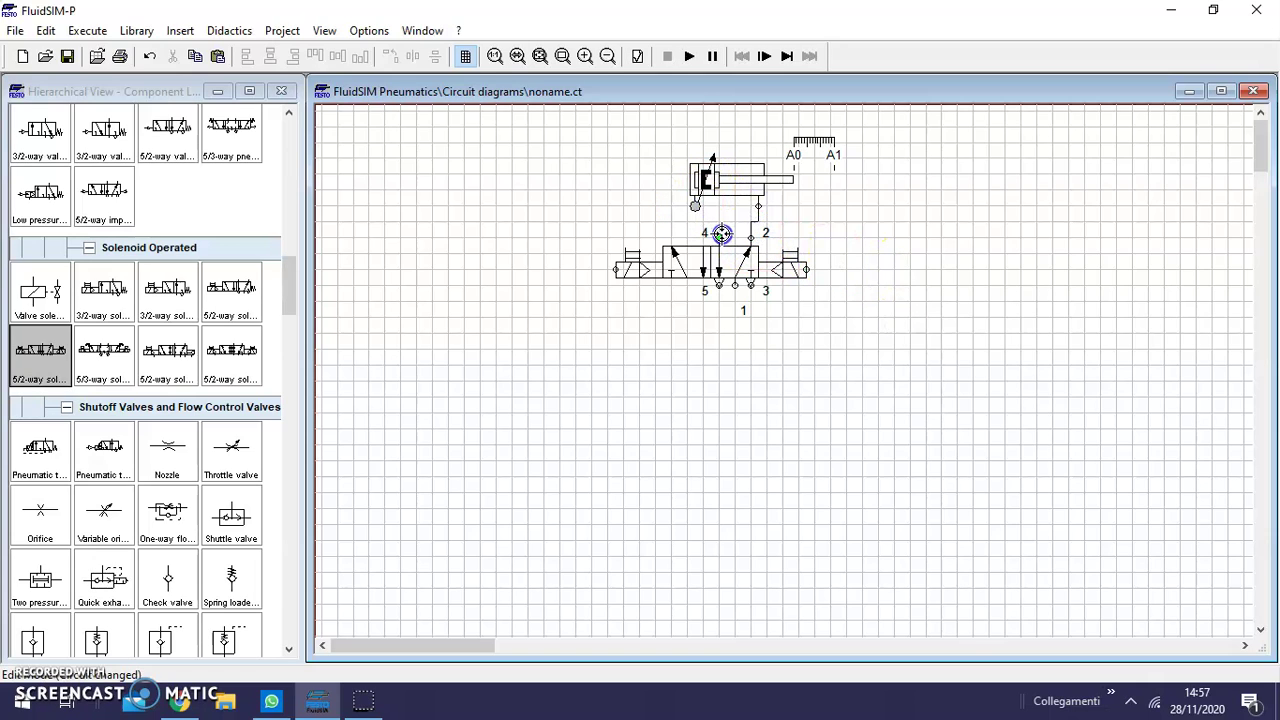
{"action": "left_click", "coordinate": [822, 381]}
{"action": "left_click_drag", "start_coordinate": [289, 280], "coordinate": [286, 118]}
{"action": "left_click_drag", "start_coordinate": [28, 218], "coordinate": [735, 287]}
{"action": "left_click", "coordinate": [771, 317]}
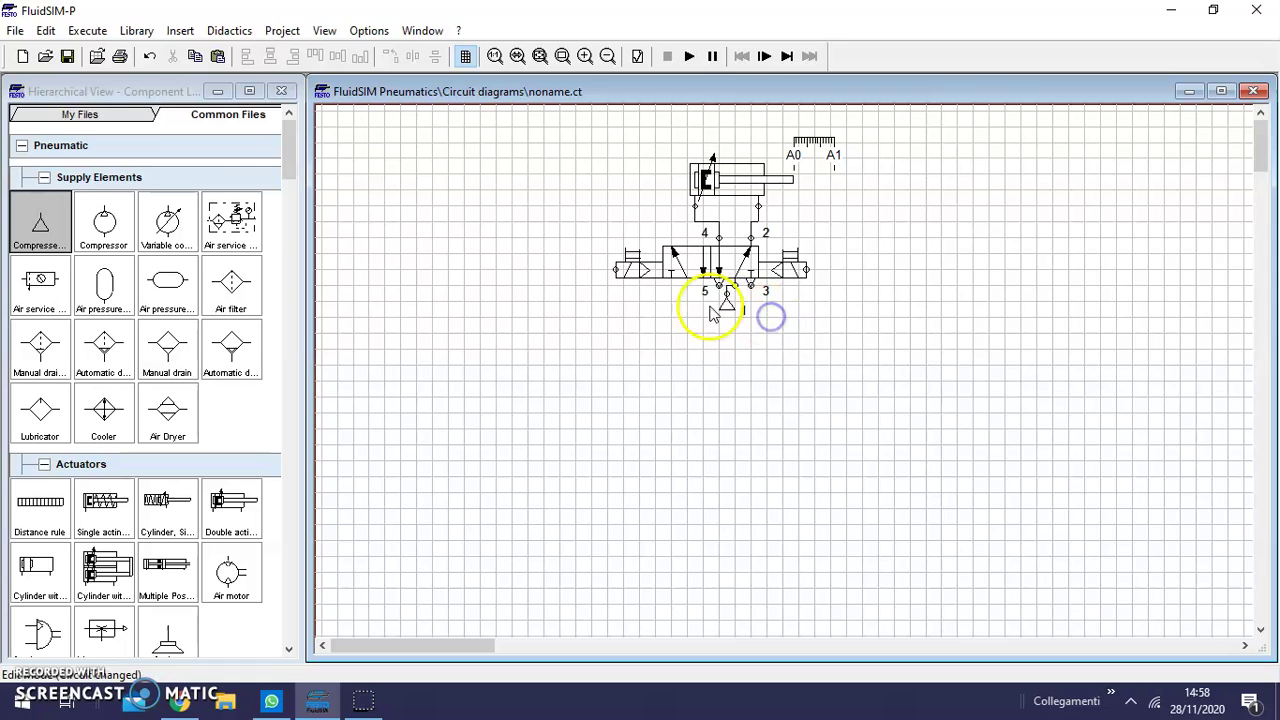
Set the terminators of valve ports 3 and 5 to the exhaust triangle with a stem
{"action": "double_click", "coordinate": [756, 287]}
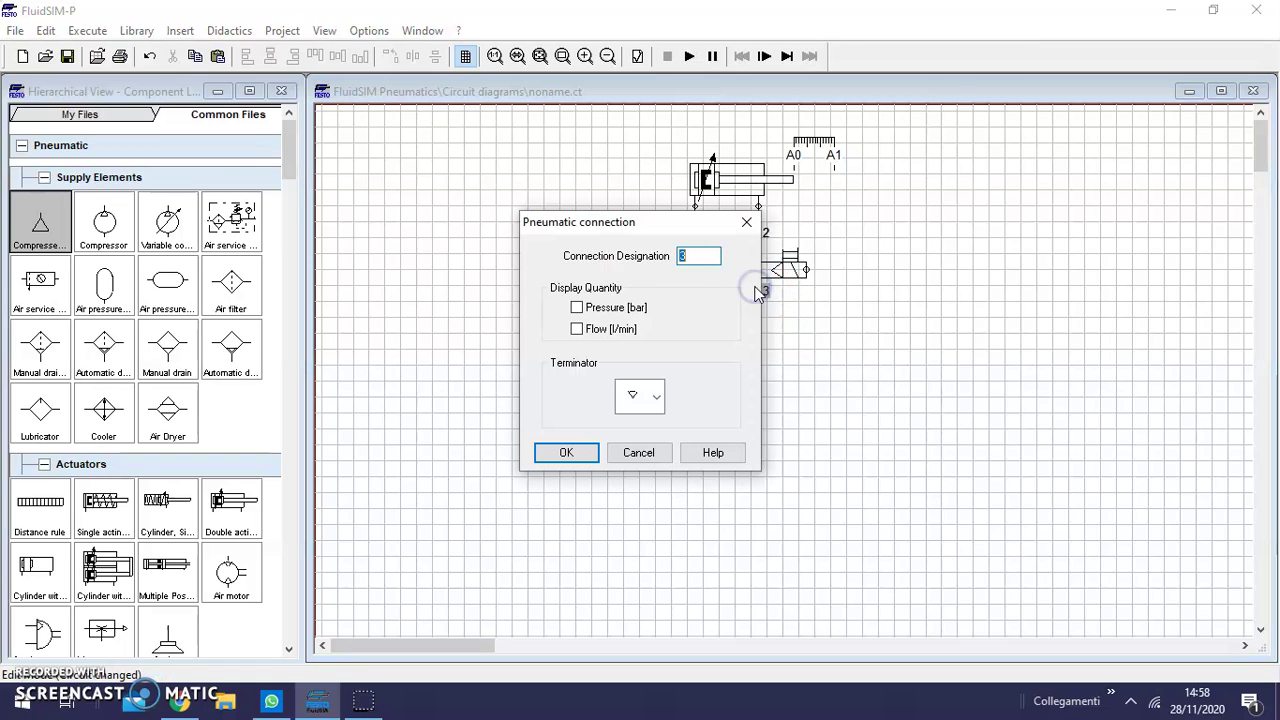
{"action": "left_click", "coordinate": [655, 396]}
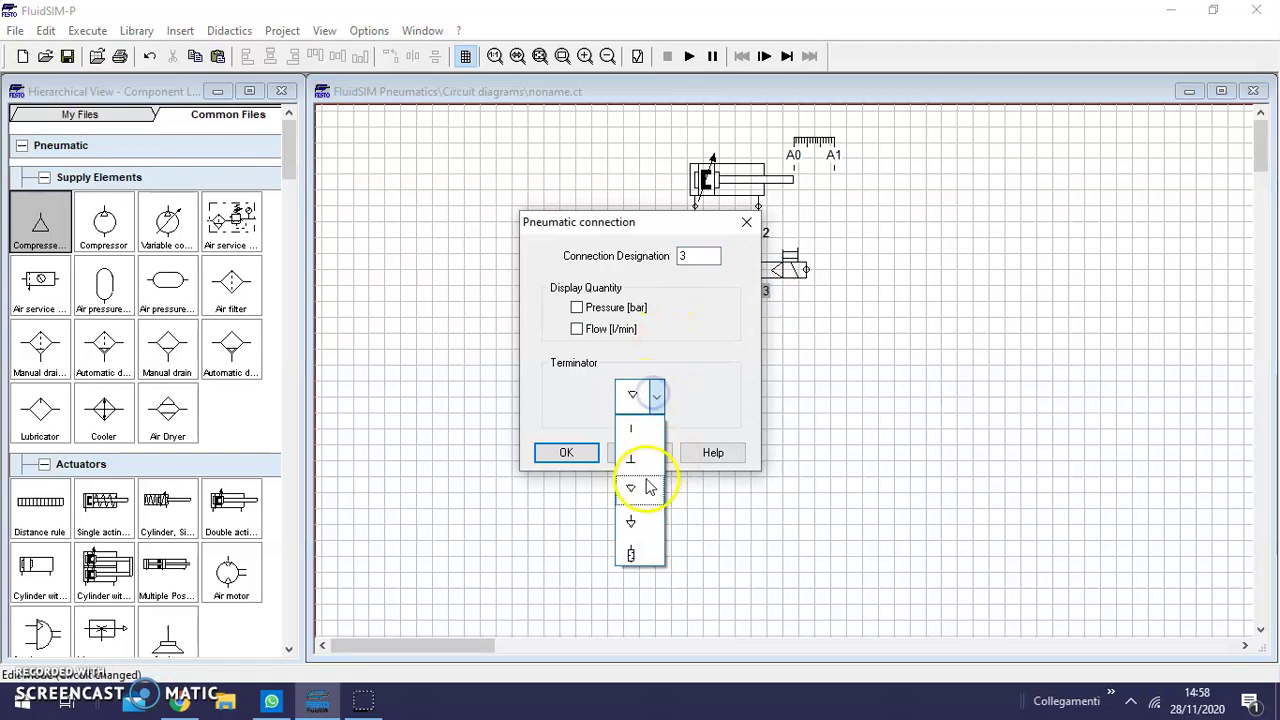
{"action": "left_click", "coordinate": [637, 522]}
{"action": "left_click", "coordinate": [566, 453]}
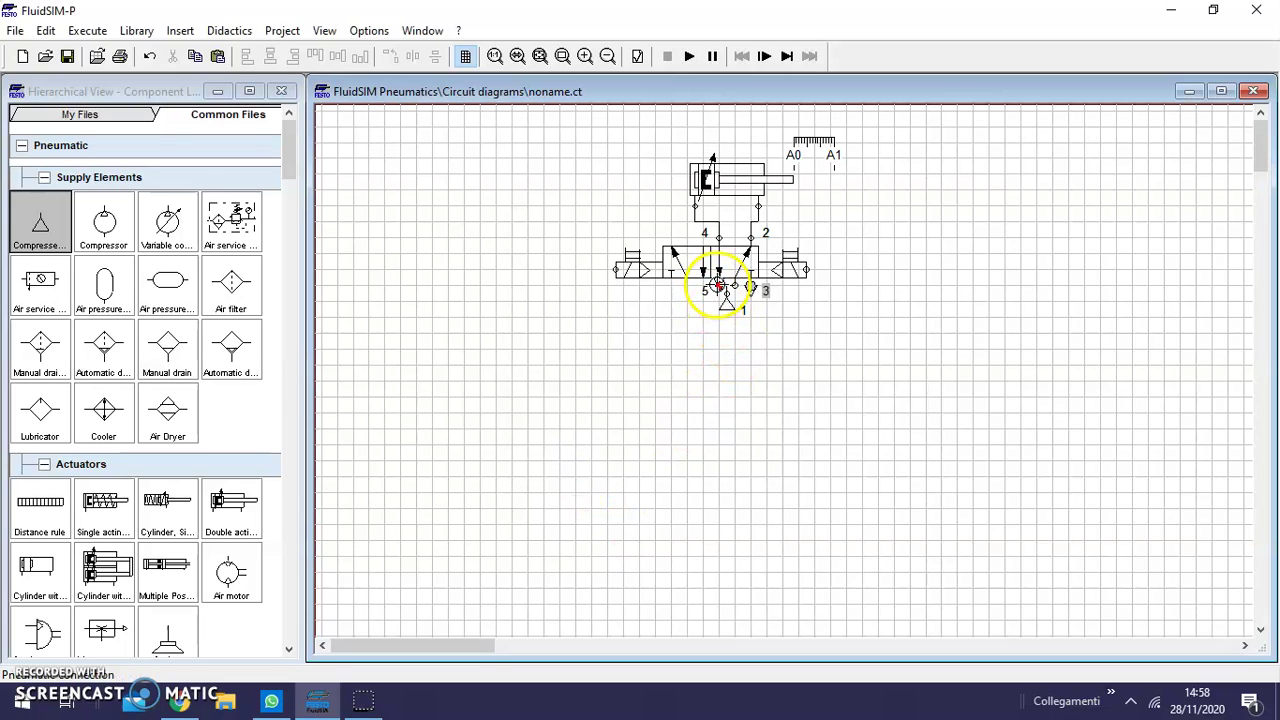
{"action": "double_click", "coordinate": [718, 287]}
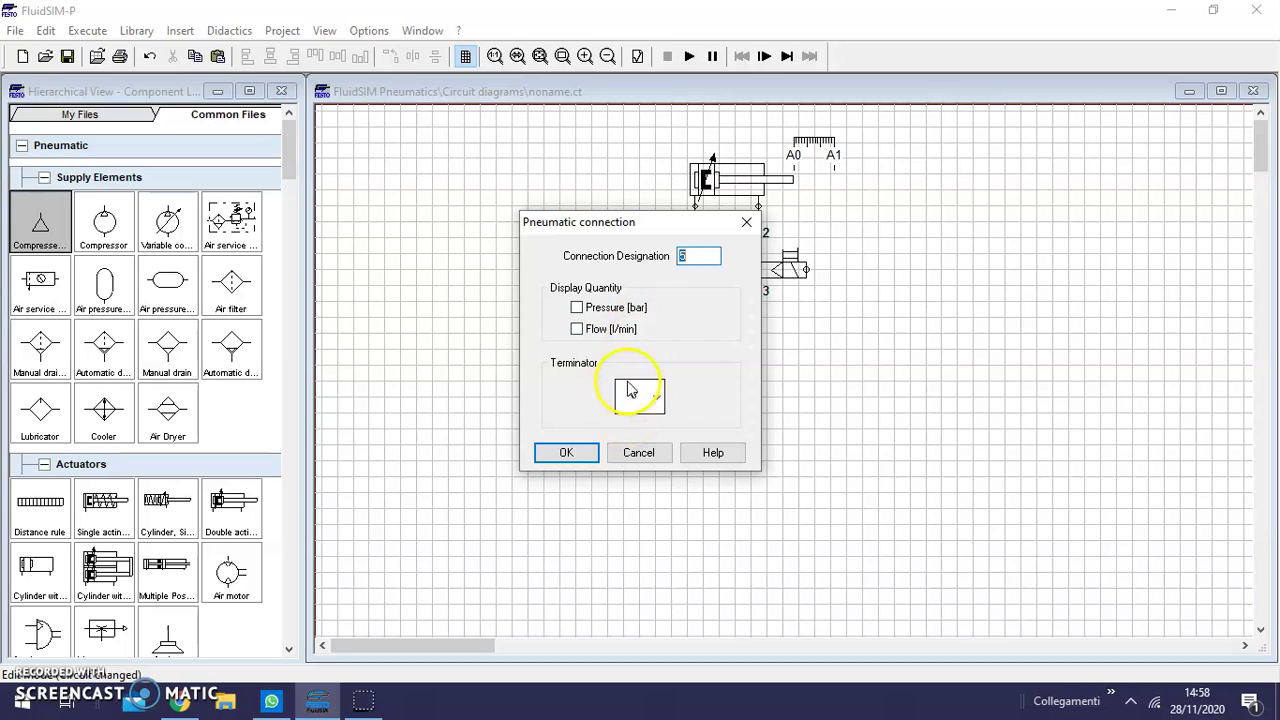
{"action": "left_click", "coordinate": [659, 398]}
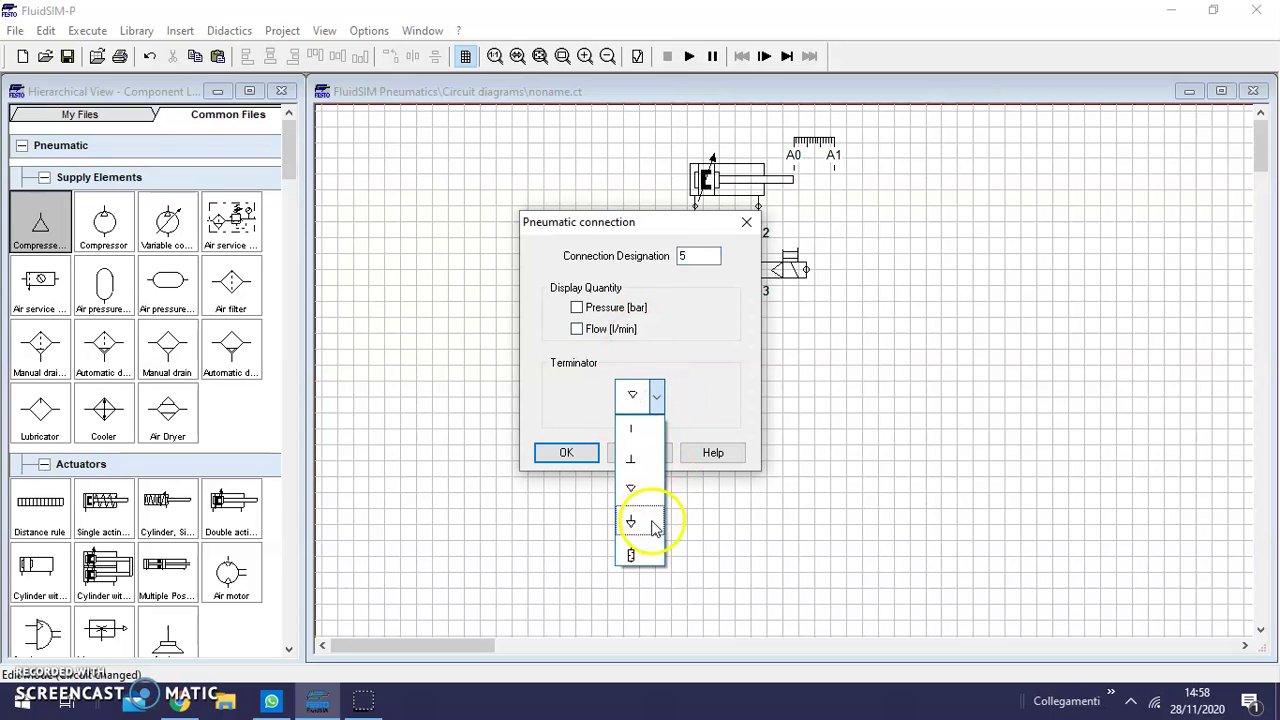
{"action": "left_click", "coordinate": [651, 523]}
{"action": "left_click", "coordinate": [567, 453]}
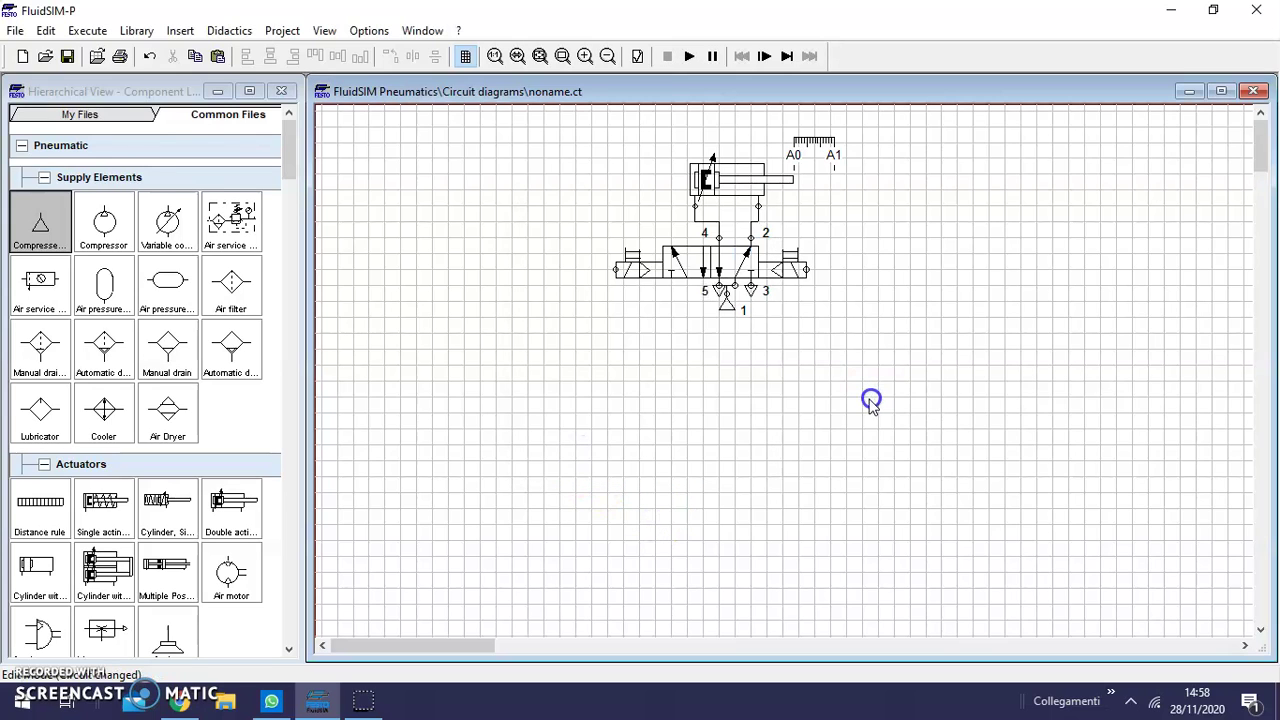
Label the valve's left solenoid connection A+ and its right solenoid connection A-
{"action": "double_click", "coordinate": [612, 270]}
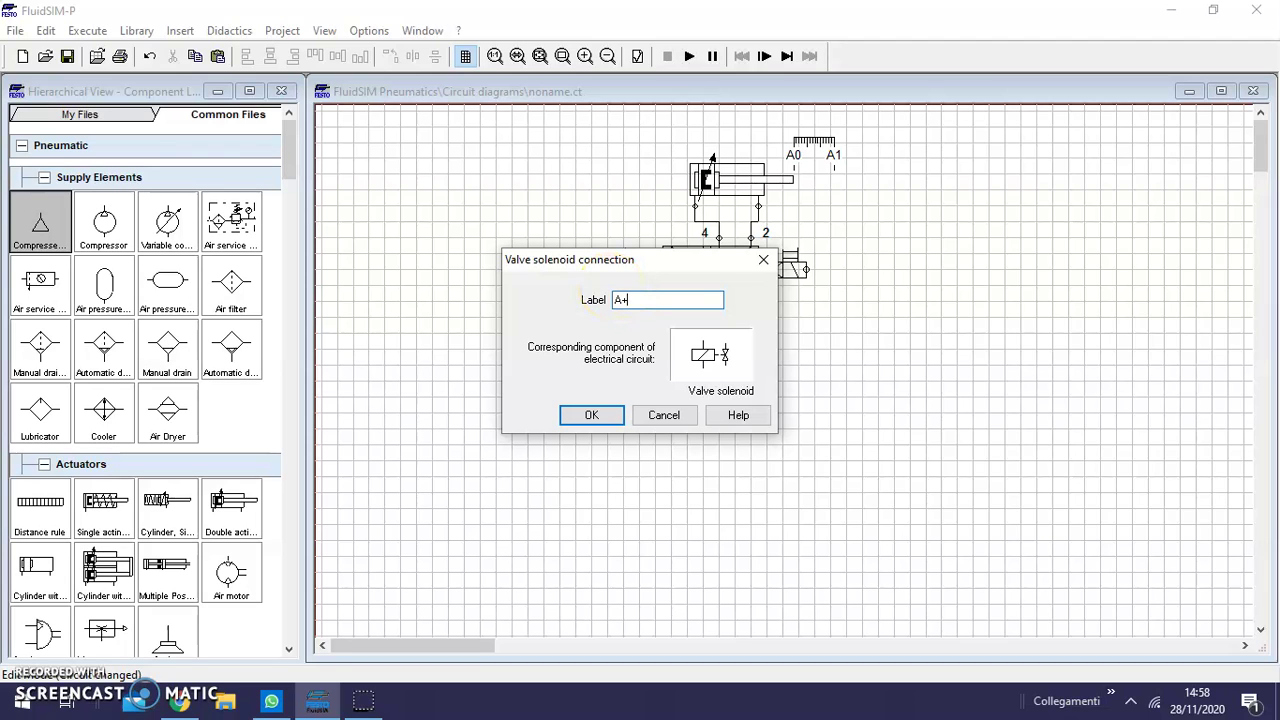
{"action": "left_click", "coordinate": [591, 416]}
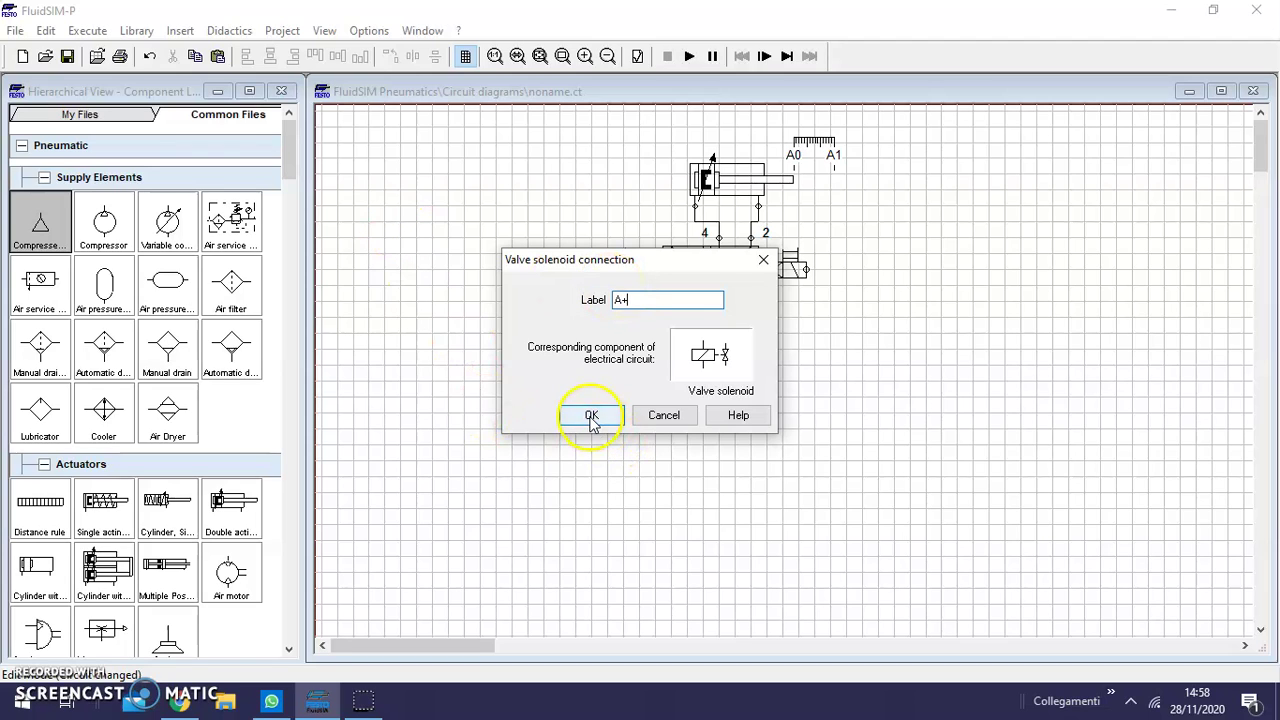
{"action": "left_click", "coordinate": [610, 346]}
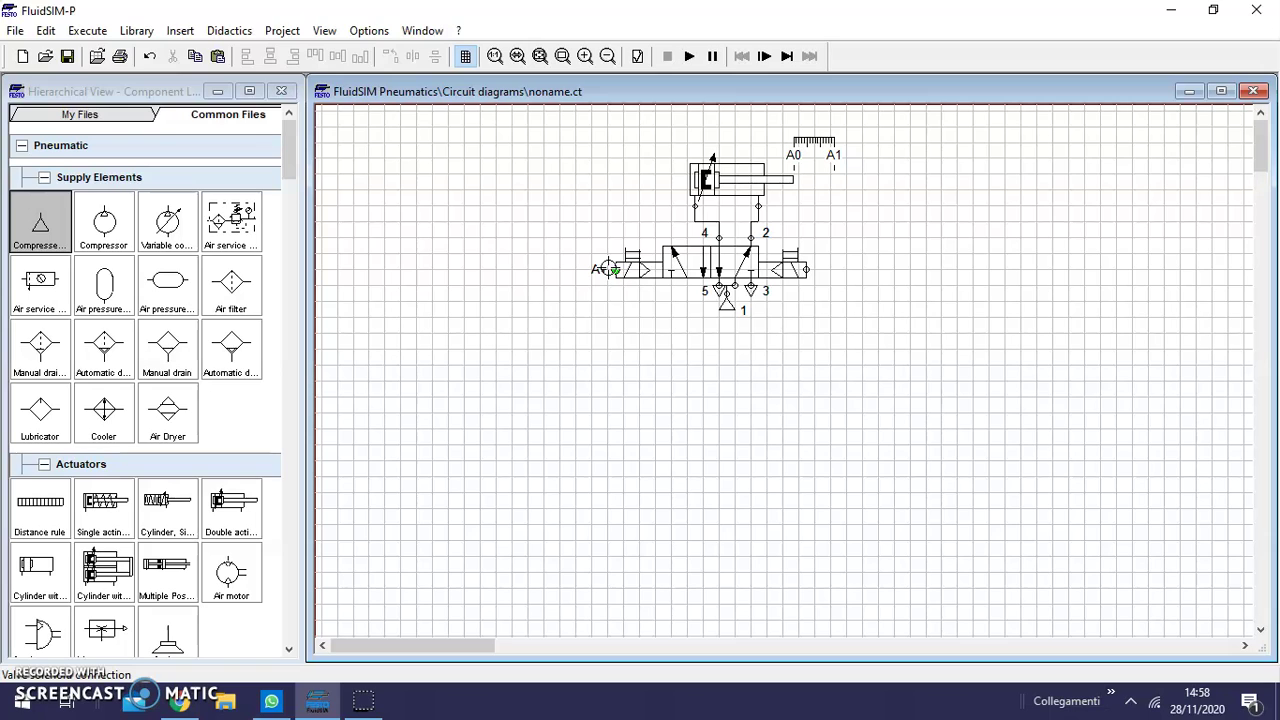
{"action": "double_click", "coordinate": [803, 268]}
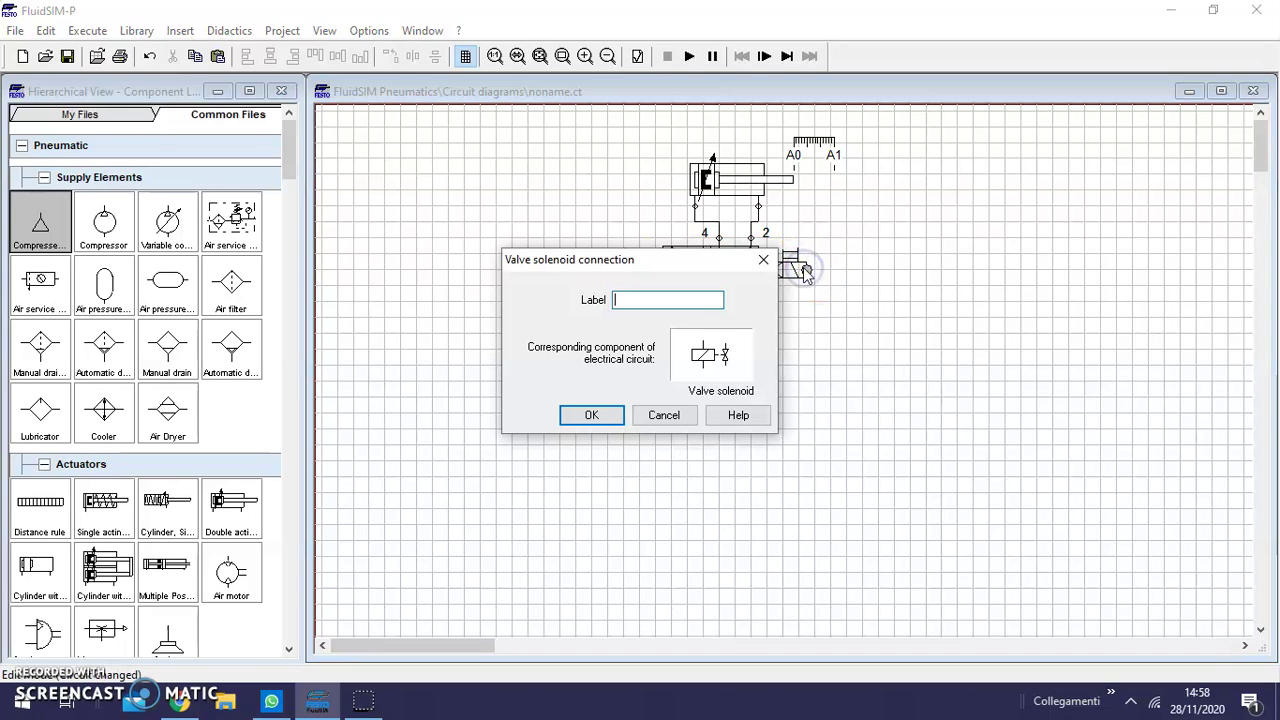
{"action": "left_click", "coordinate": [583, 416]}
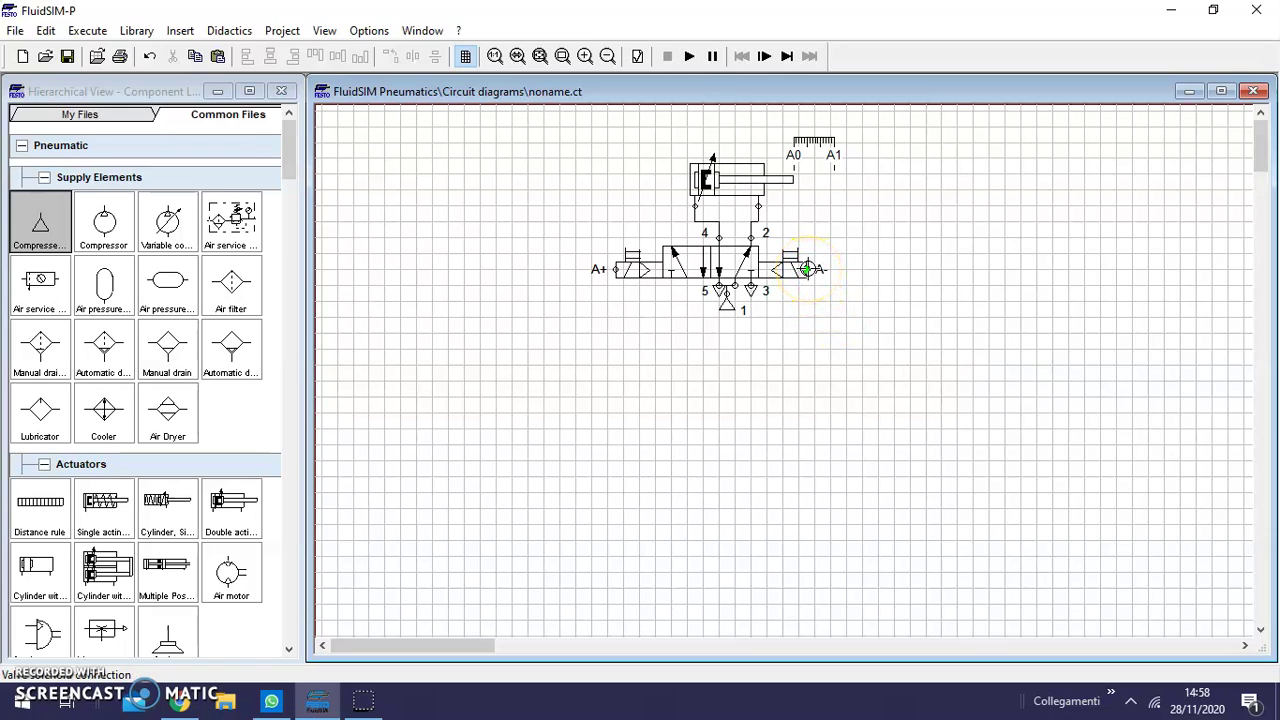
{"action": "left_click_drag", "start_coordinate": [748, 234], "coordinate": [758, 206]}
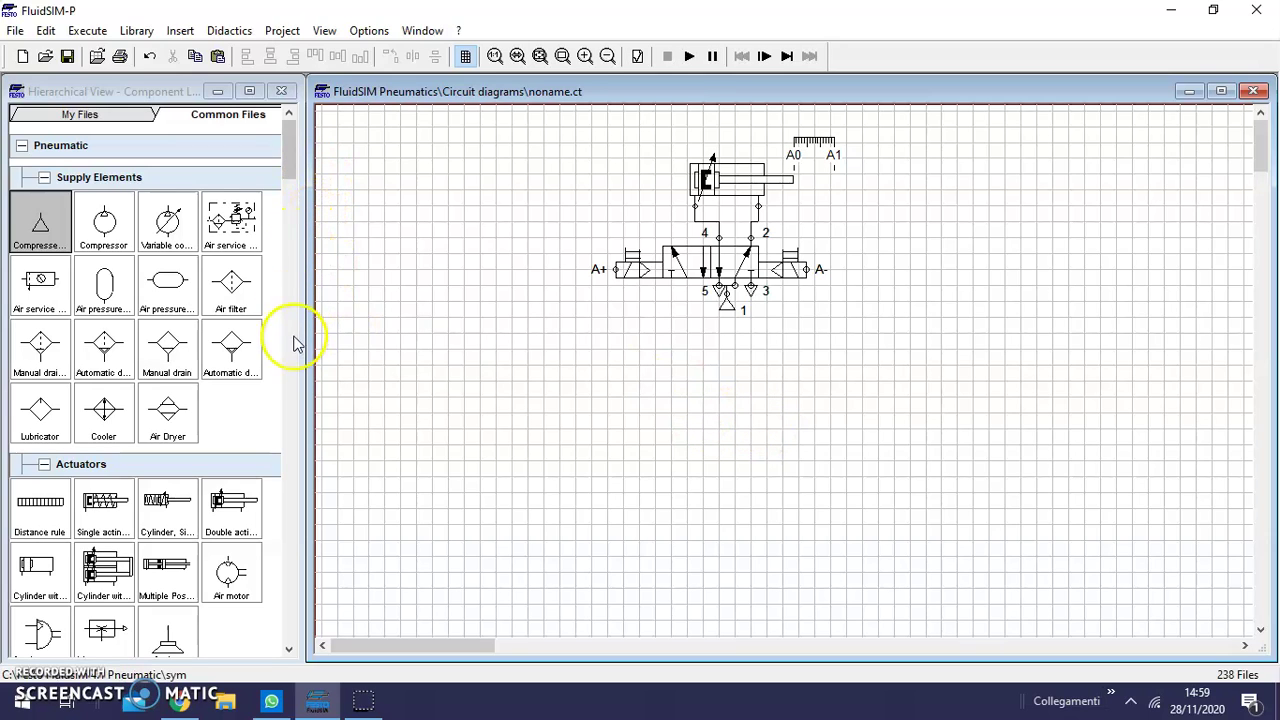
Place a +24V electrical connection in the free area below and left of the valve
{"action": "left_click_drag", "start_coordinate": [292, 175], "coordinate": [306, 438]}
{"action": "left_click_drag", "start_coordinate": [97, 368], "coordinate": [422, 352]}
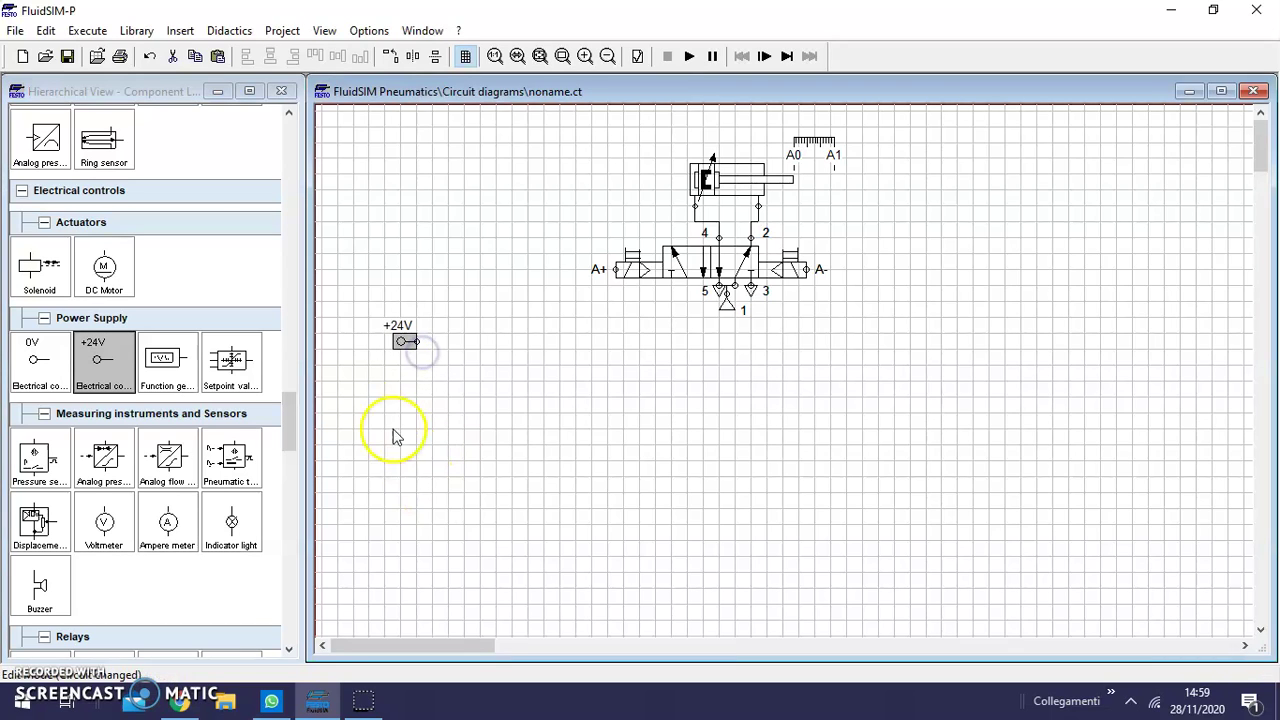
Place a 0V electrical connection well below the +24V connection, leaving room for the control components between them
{"action": "left_click", "coordinate": [40, 360]}
{"action": "left_click_drag", "start_coordinate": [40, 360], "coordinate": [415, 605]}
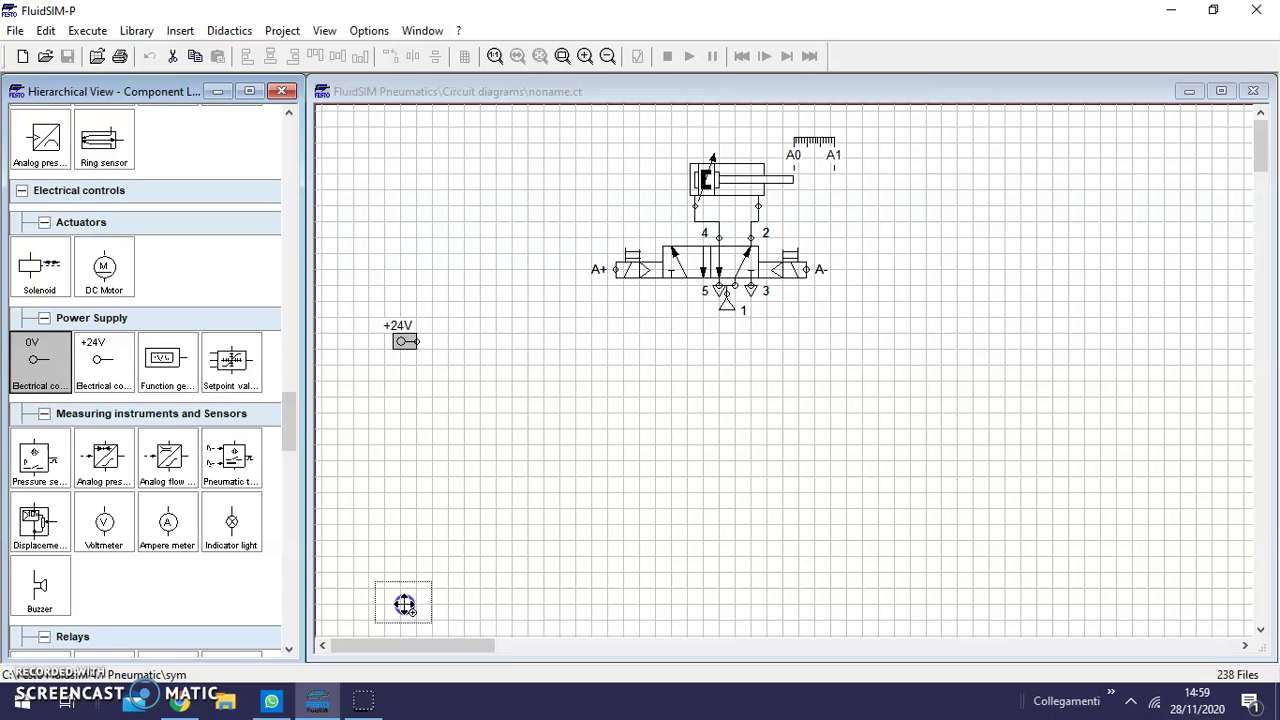
{"action": "left_click_drag", "start_coordinate": [409, 601], "coordinate": [410, 600]}
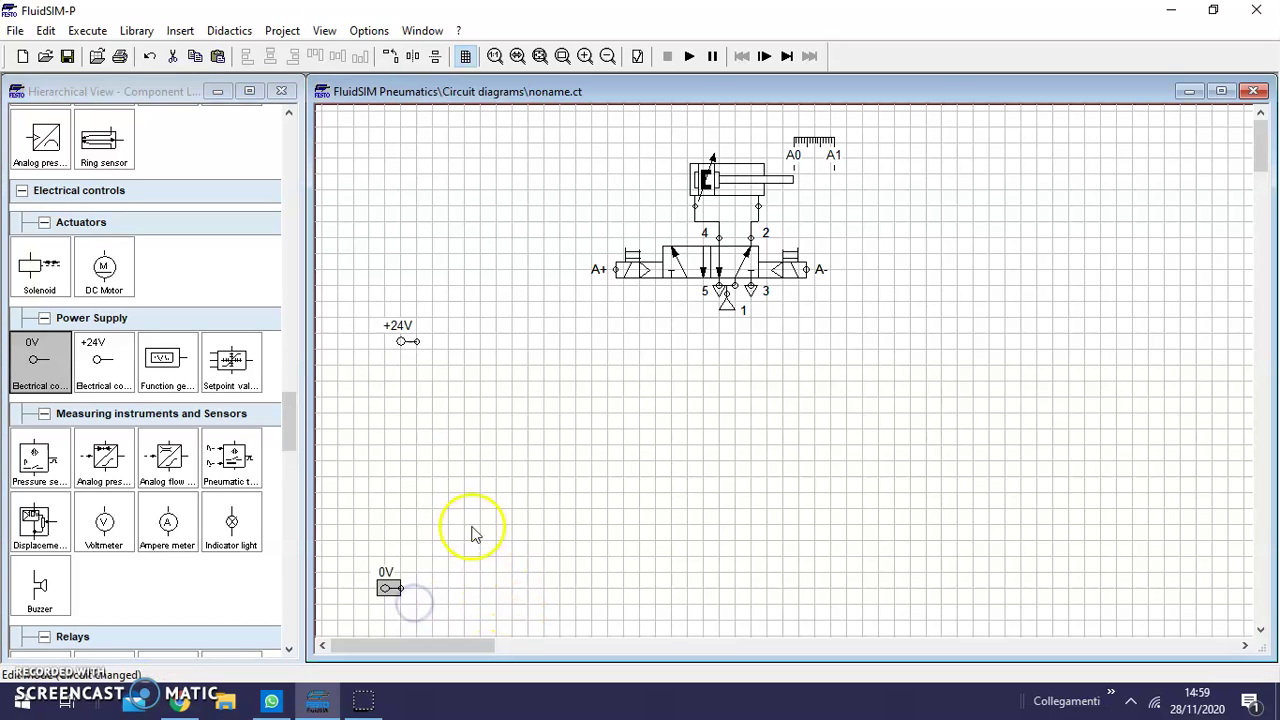
{"action": "left_click_drag", "start_coordinate": [397, 594], "coordinate": [397, 587]}
{"action": "left_click", "coordinate": [780, 554]}
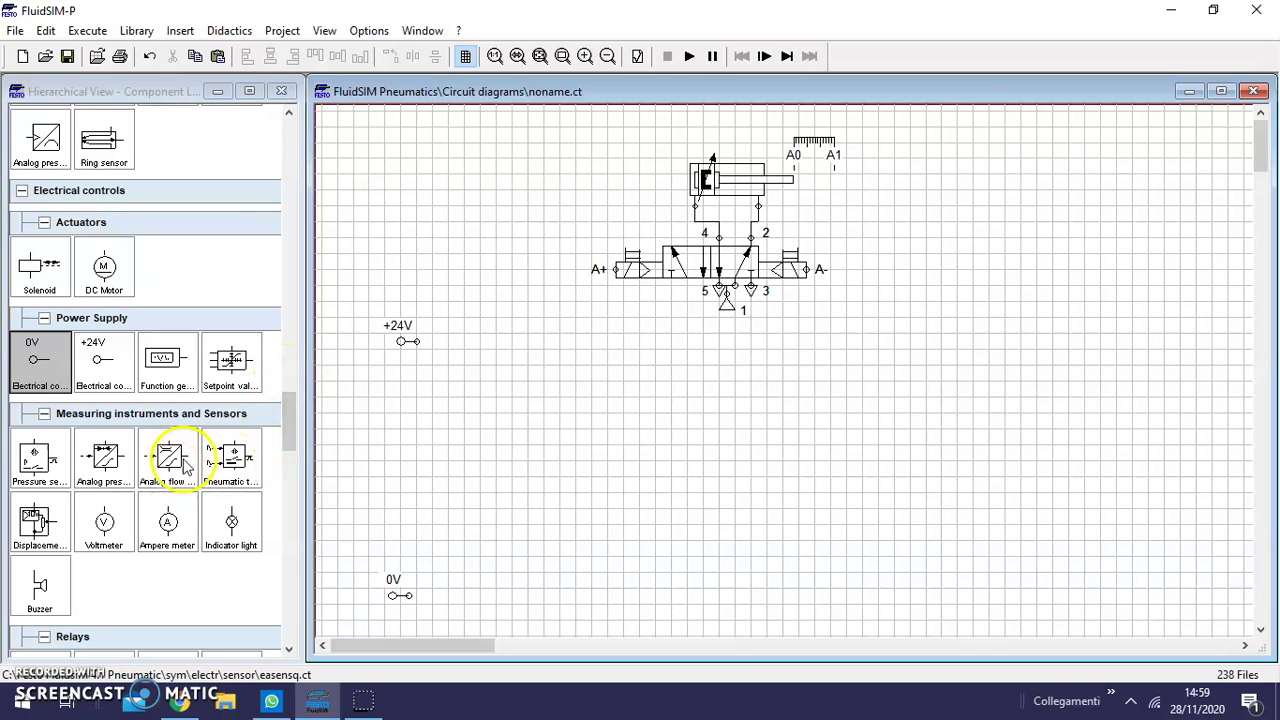
Place a manually operated pushbutton make switch below the +24V connection and wire its terminal 3 to +24V
{"action": "left_click", "coordinate": [288, 380]}
{"action": "left_click", "coordinate": [288, 377]}
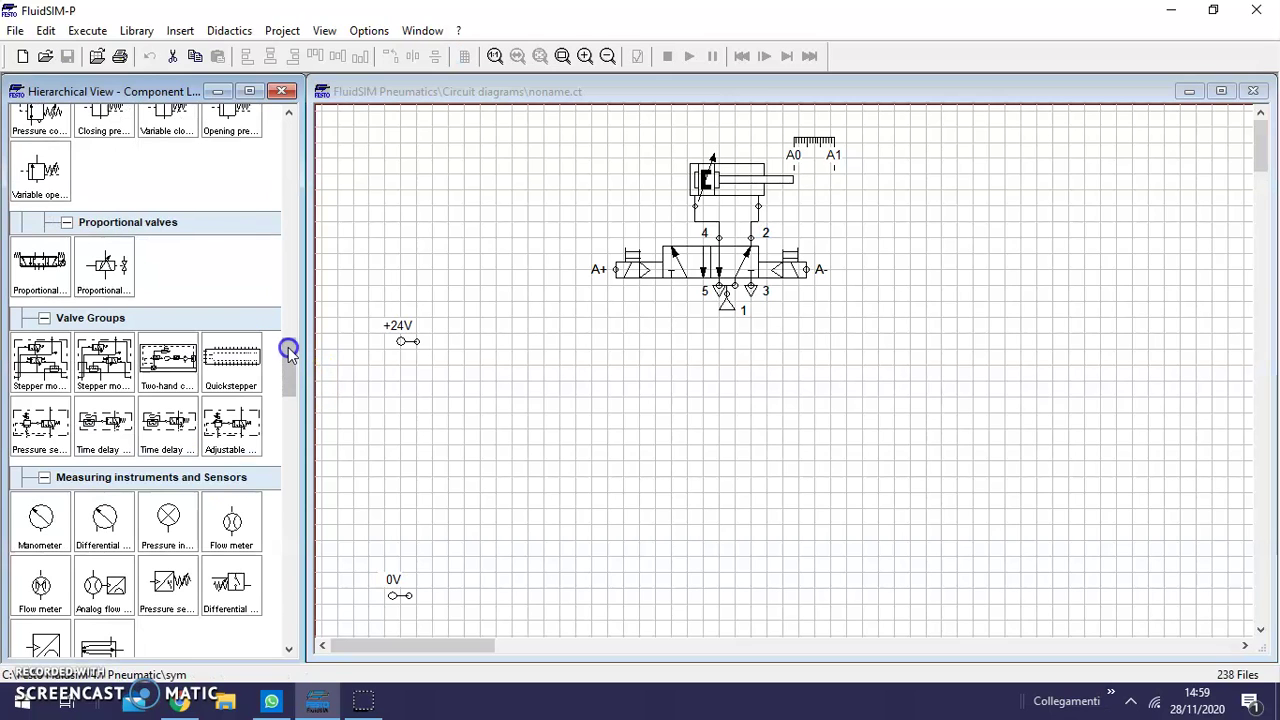
{"action": "scroll", "coordinate": [253, 375], "scroll_direction": "down", "scroll_amount": 2}
{"action": "scroll", "coordinate": [220, 400], "scroll_direction": "down", "scroll_amount": 8}
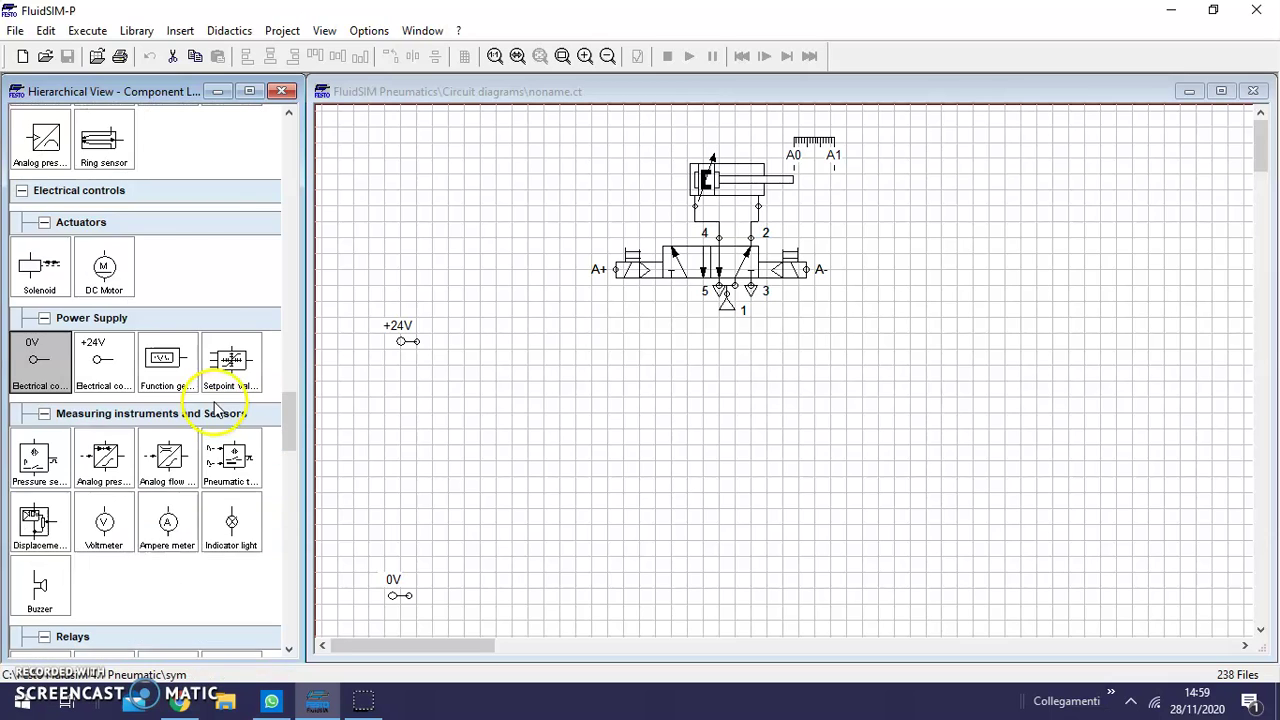
{"action": "scroll", "coordinate": [220, 415], "scroll_direction": "down", "scroll_amount": 2}
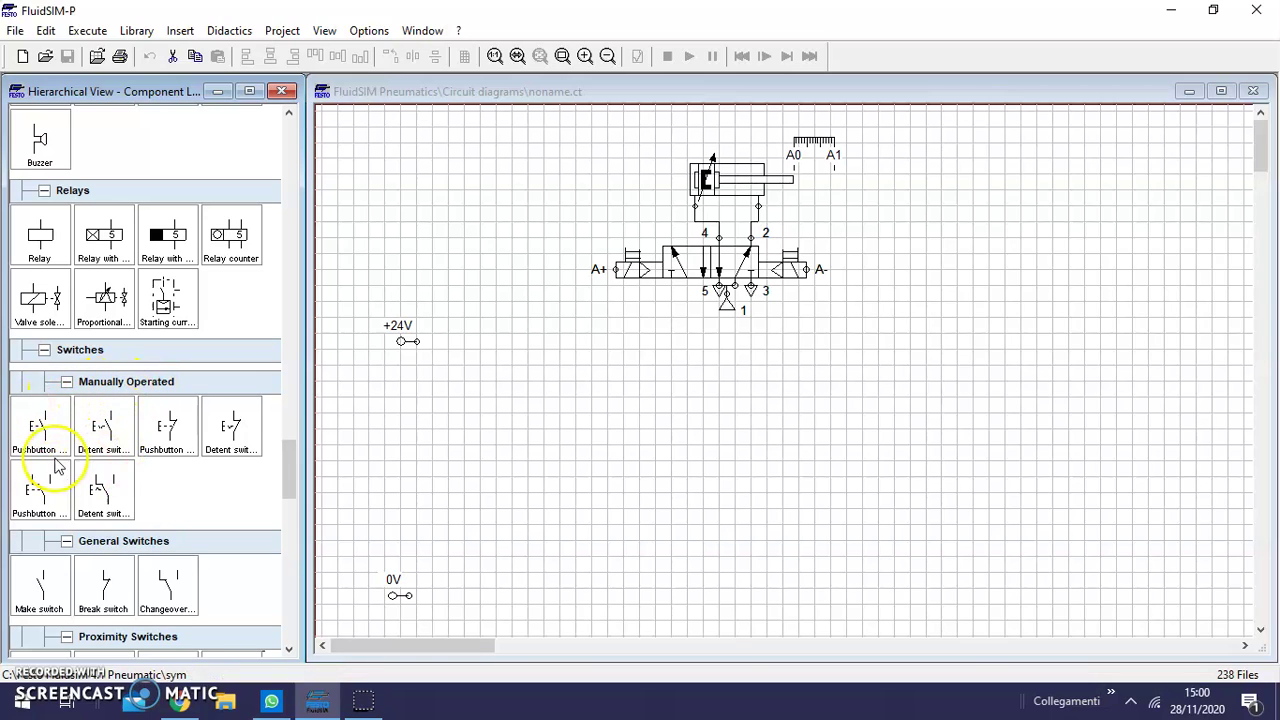
{"action": "left_click_drag", "start_coordinate": [52, 445], "coordinate": [445, 418]}
{"action": "left_click", "coordinate": [534, 423]}
{"action": "left_click_drag", "start_coordinate": [432, 372], "coordinate": [415, 341]}
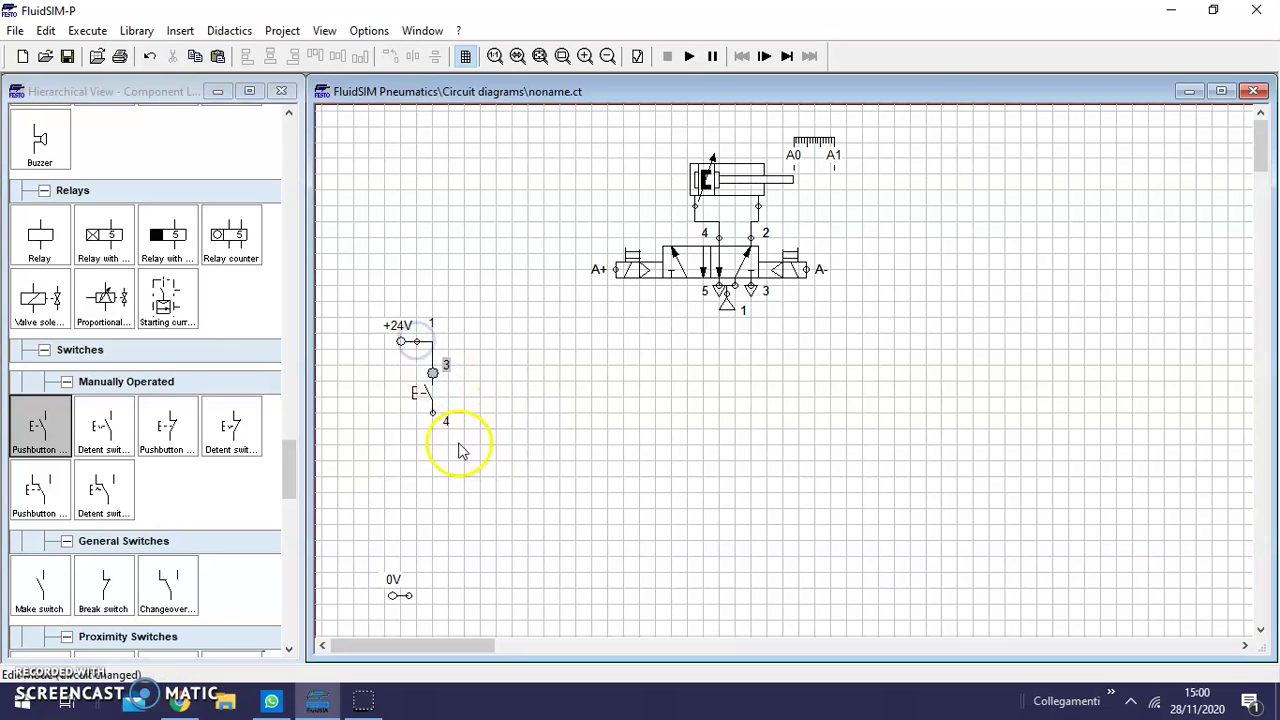
{"action": "right_click", "coordinate": [420, 393]}
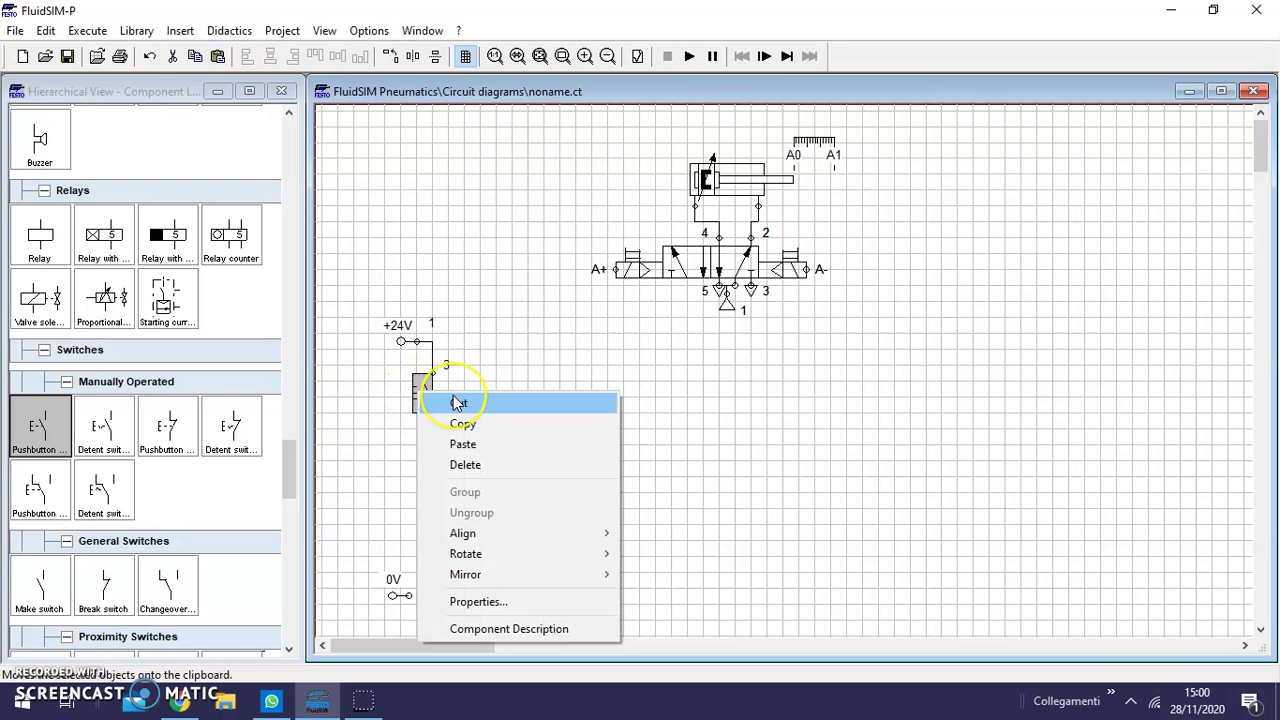
{"action": "left_click", "coordinate": [506, 368]}
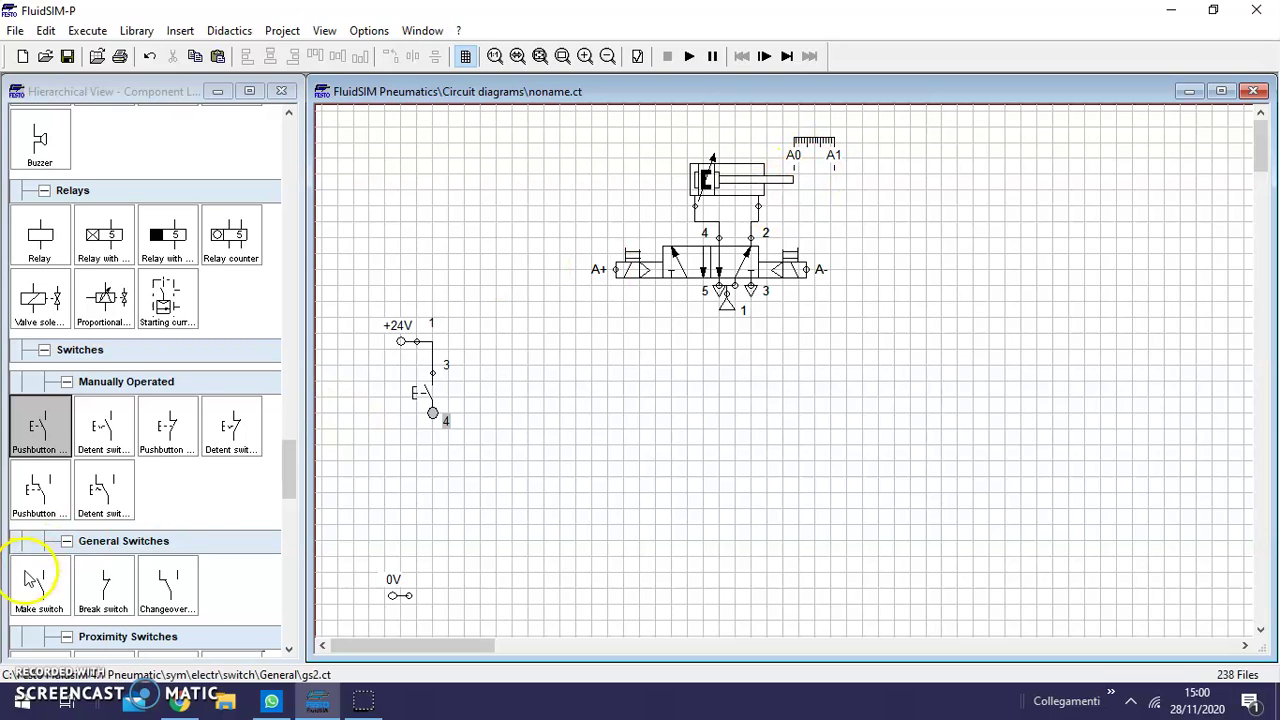
Place a general make switch below the pushbutton and wire it to the pushbutton's terminal 4
{"action": "left_click_drag", "start_coordinate": [67, 600], "coordinate": [434, 412]}
{"action": "left_click", "coordinate": [550, 507]}
{"action": "left_click", "coordinate": [457, 503]}
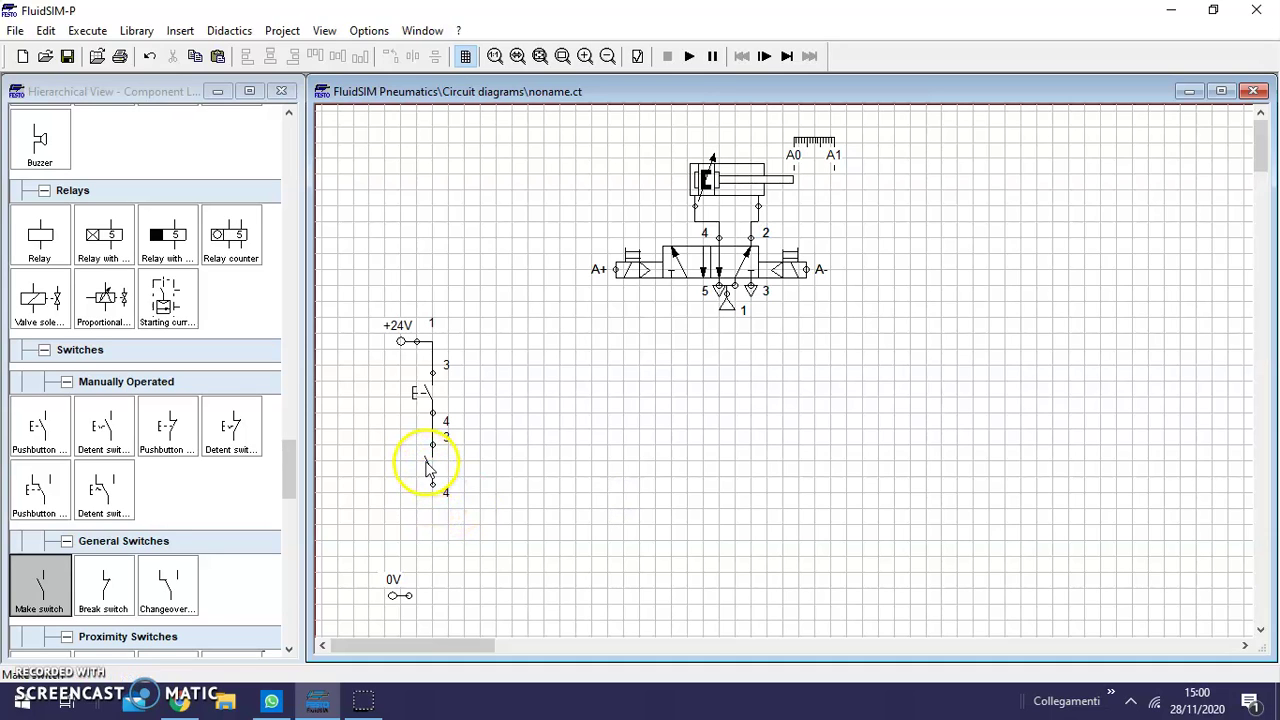
Label the make switch below the pushbutton a0, keeping Limit Switch as its trigger
{"action": "double_click", "coordinate": [428, 468]}
{"action": "left_click", "coordinate": [640, 296]}
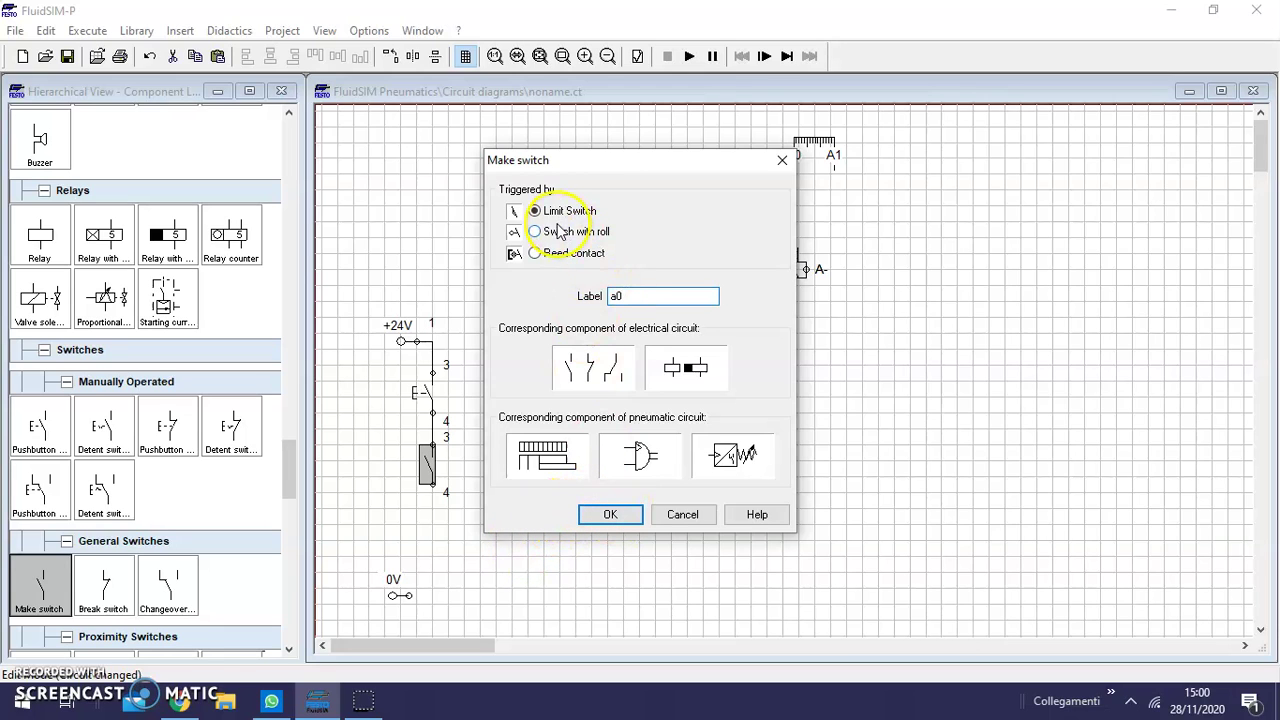
{"action": "left_click", "coordinate": [618, 518]}
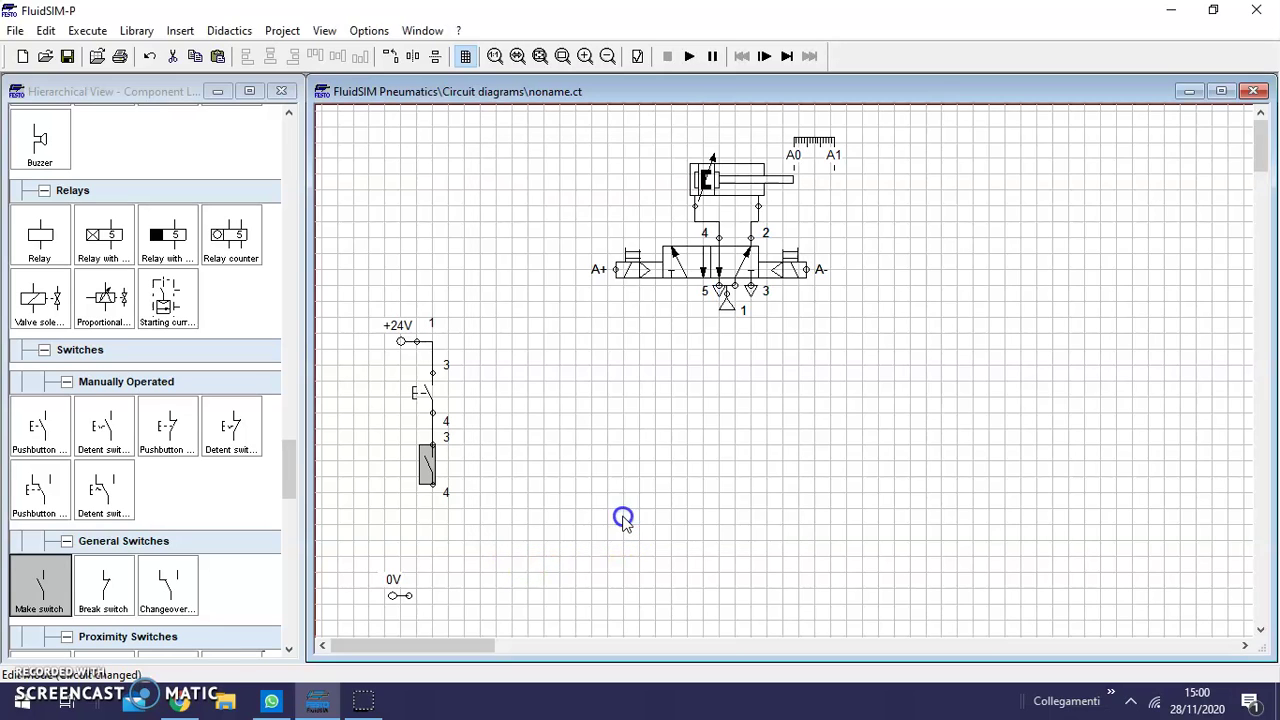
{"action": "left_click", "coordinate": [543, 488]}
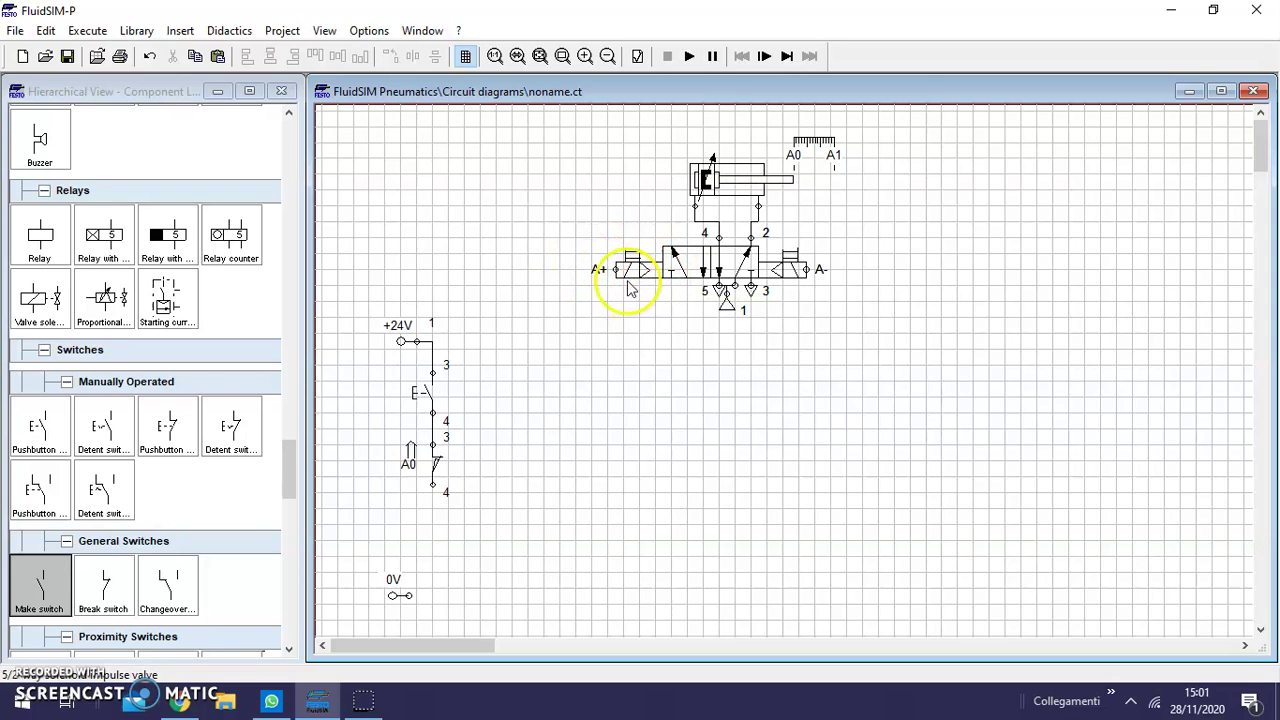
Place a valve solenoid below the A0 switch and wire it between the switch's terminal 4 and the 0V connection
{"action": "mouse_move", "coordinate": [288, 456]}
{"action": "left_mouse_down"}
{"action": "mouse_move", "coordinate": [280, 482]}
{"action": "mouse_move", "coordinate": [296, 438]}
{"action": "left_mouse_up"}
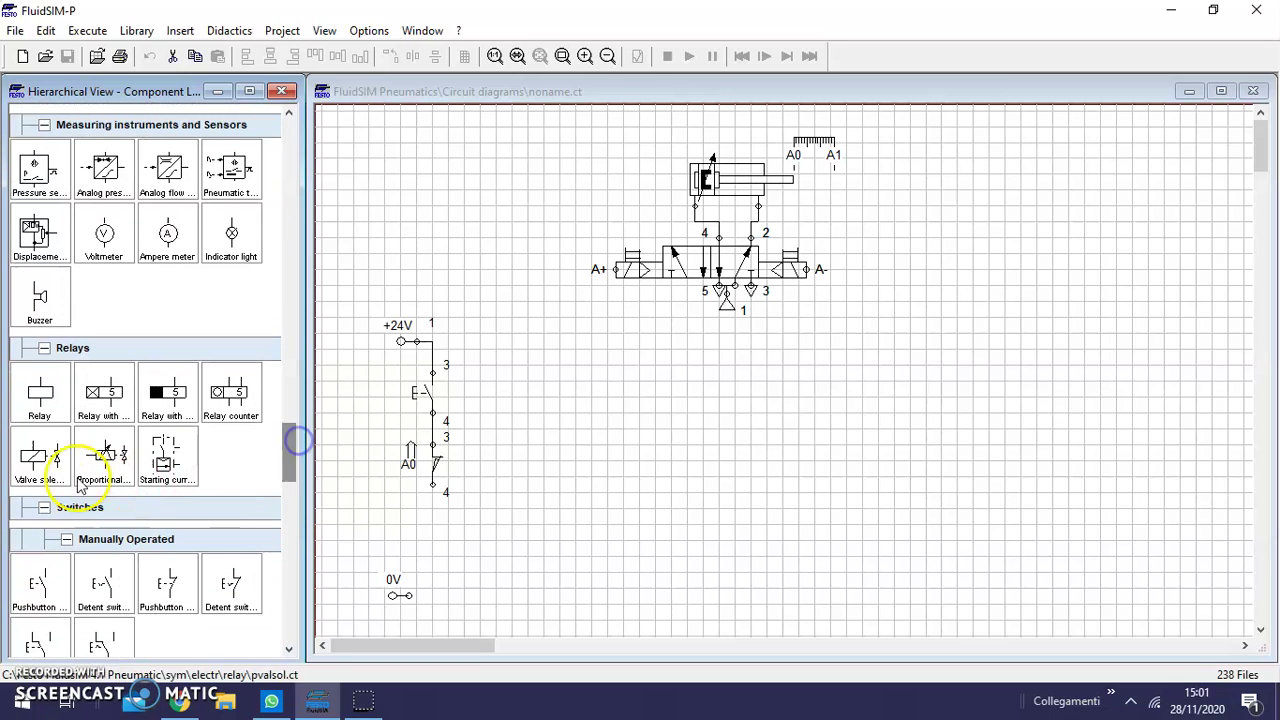
{"action": "left_click_drag", "start_coordinate": [38, 456], "coordinate": [441, 545]}
{"action": "left_click", "coordinate": [583, 551]}
{"action": "left_click", "coordinate": [439, 548]}
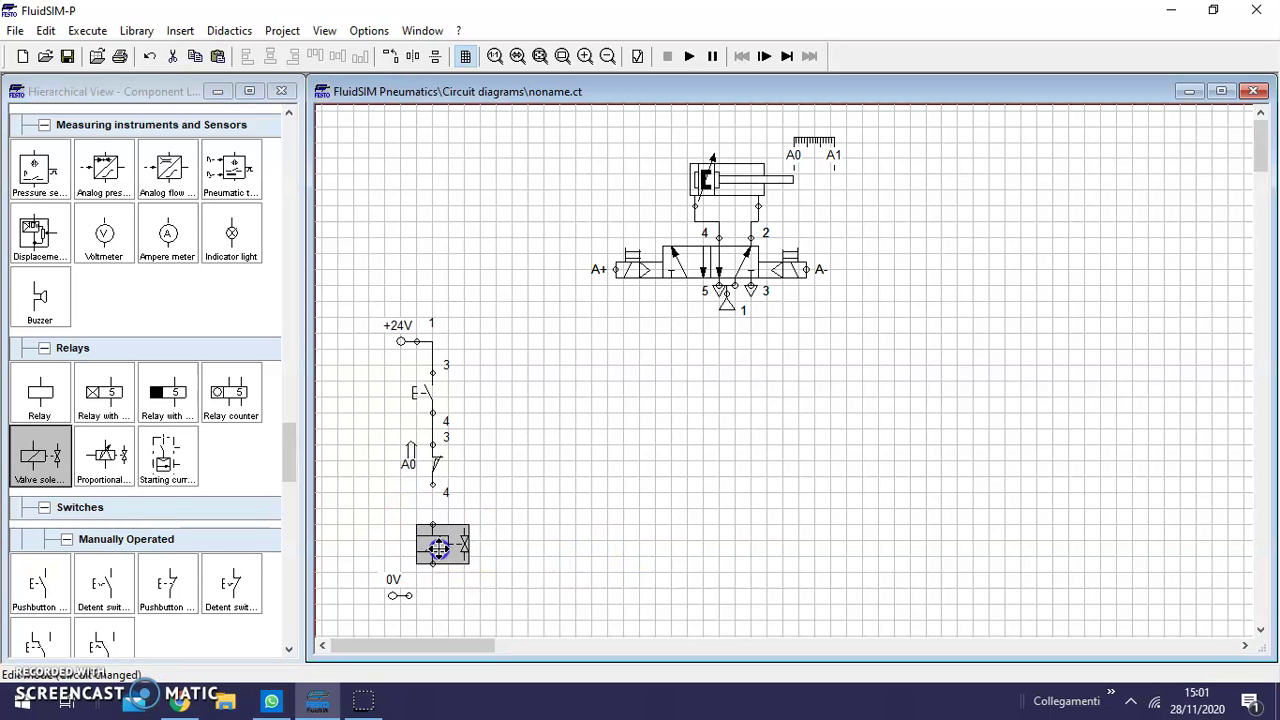
{"action": "left_click", "coordinate": [614, 517]}
{"action": "left_click_drag", "start_coordinate": [434, 524], "coordinate": [435, 489]}
{"action": "left_click_drag", "start_coordinate": [414, 597], "coordinate": [410, 596]}
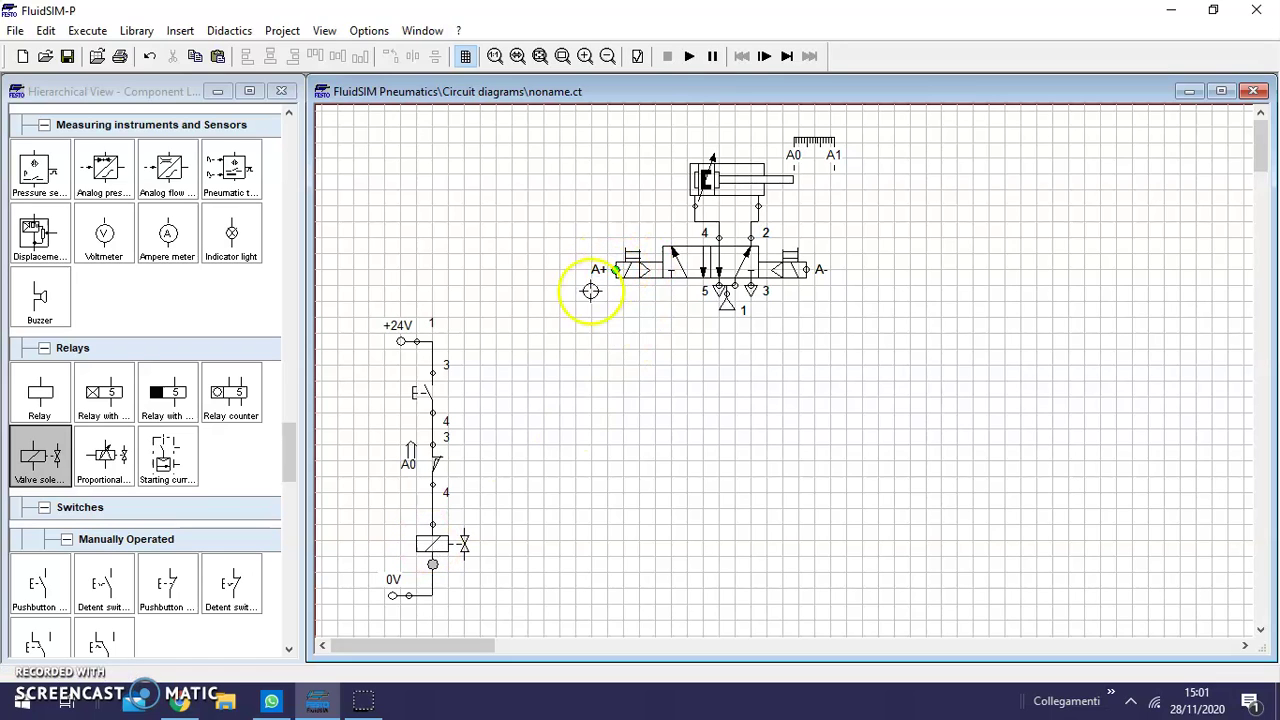
Label the valve solenoid in the first current path A+
{"action": "double_click", "coordinate": [432, 545]}
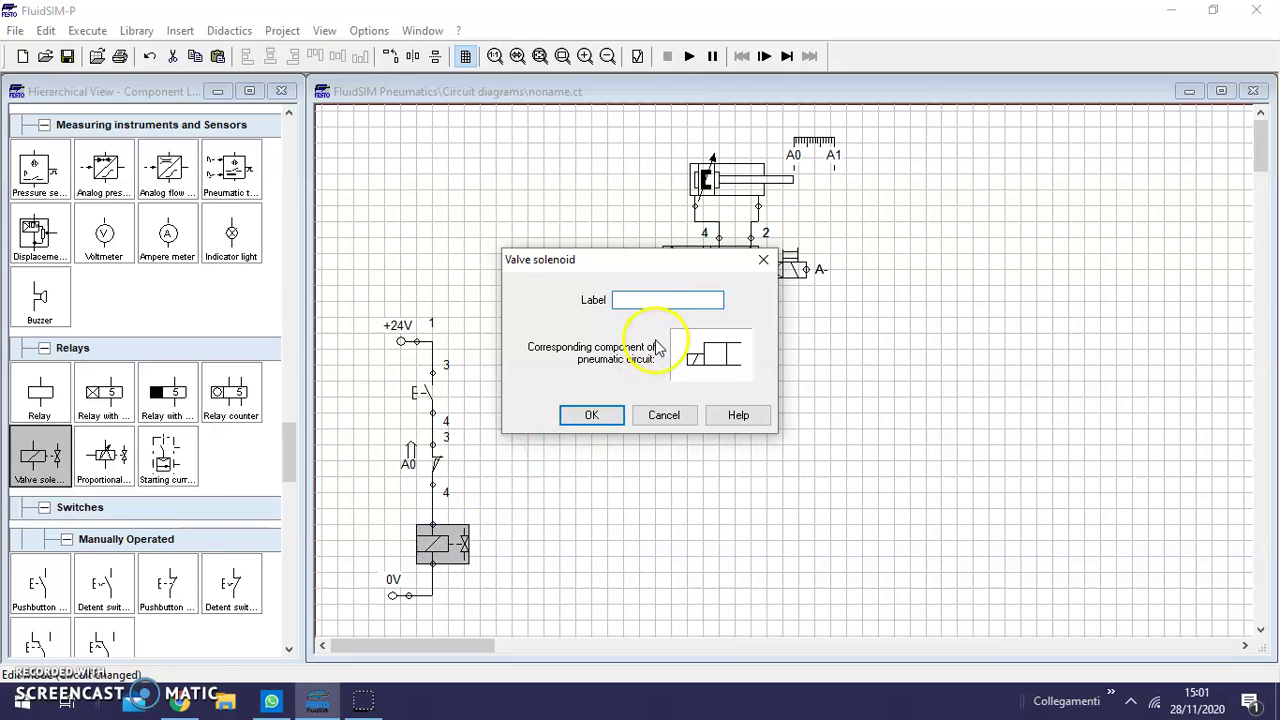
{"action": "type", "text": "A+"}
{"action": "left_click", "coordinate": [578, 418]}
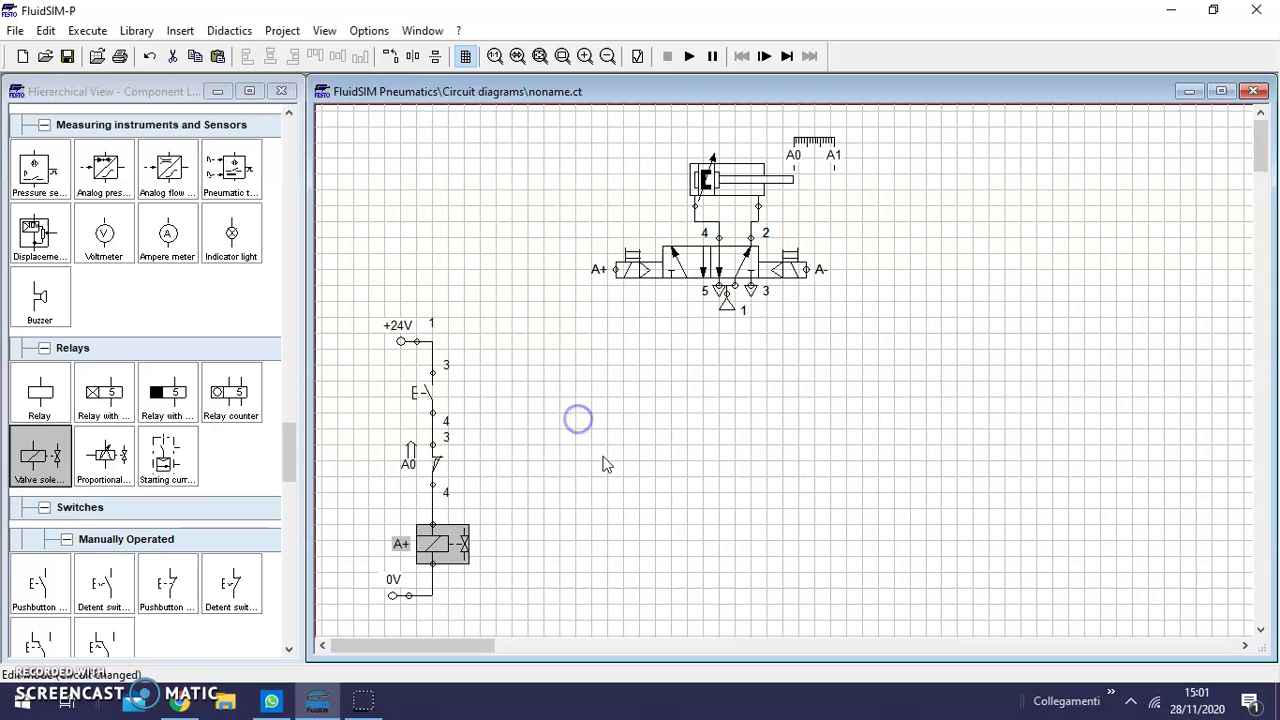
{"action": "left_click", "coordinate": [605, 463]}
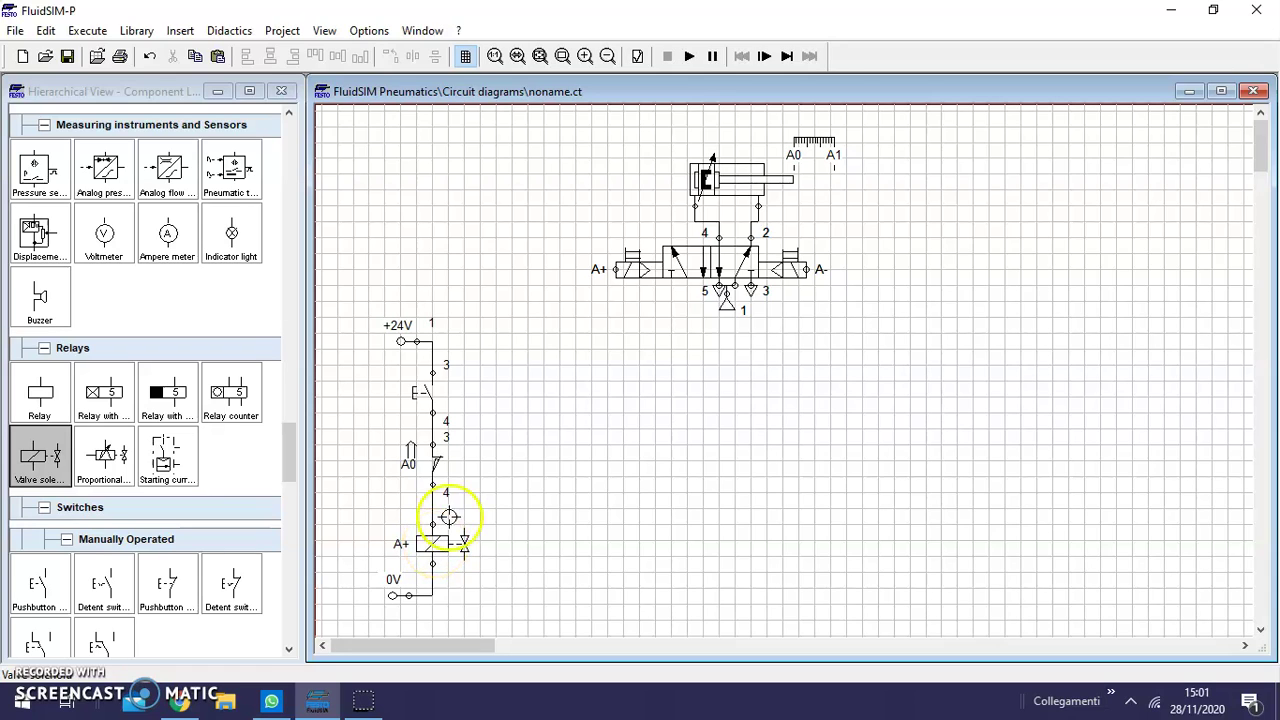
Place a general make switch beside the pushbutton as a second current path and wire its terminal 3 to the +24V line
{"action": "mouse_move", "coordinate": [727, 179]}
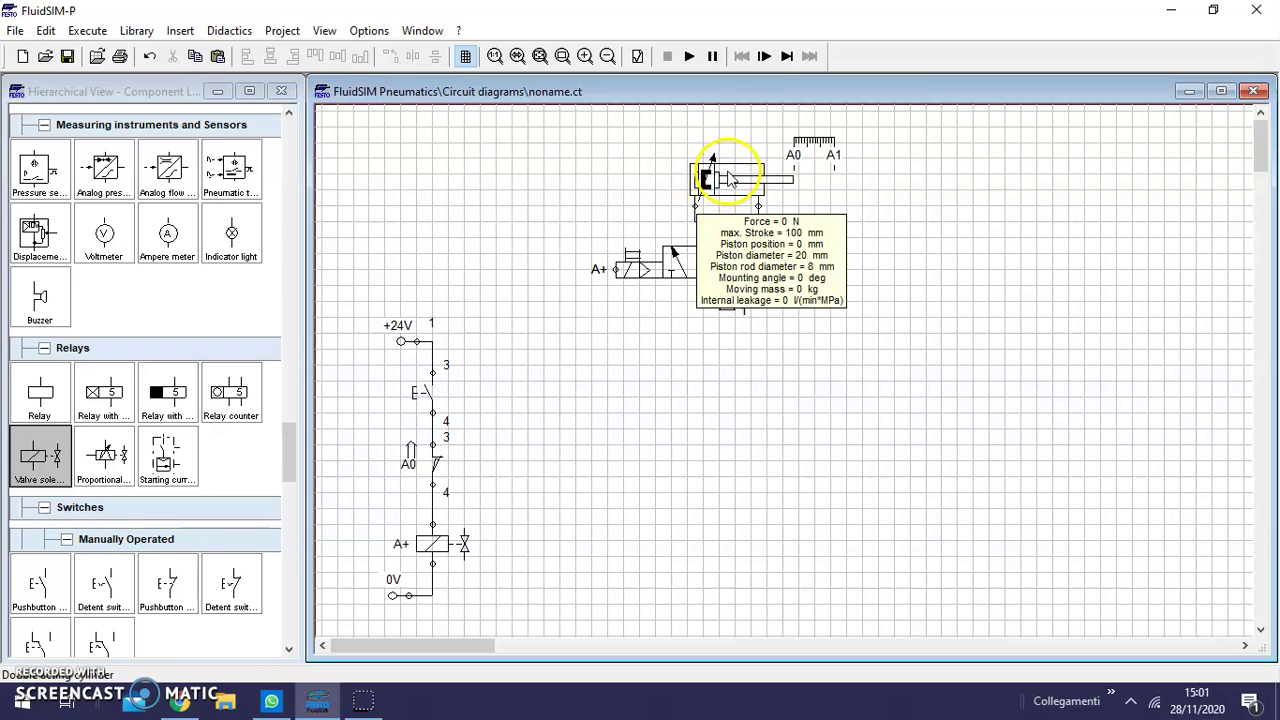
{"action": "mouse_move", "coordinate": [835, 150]}
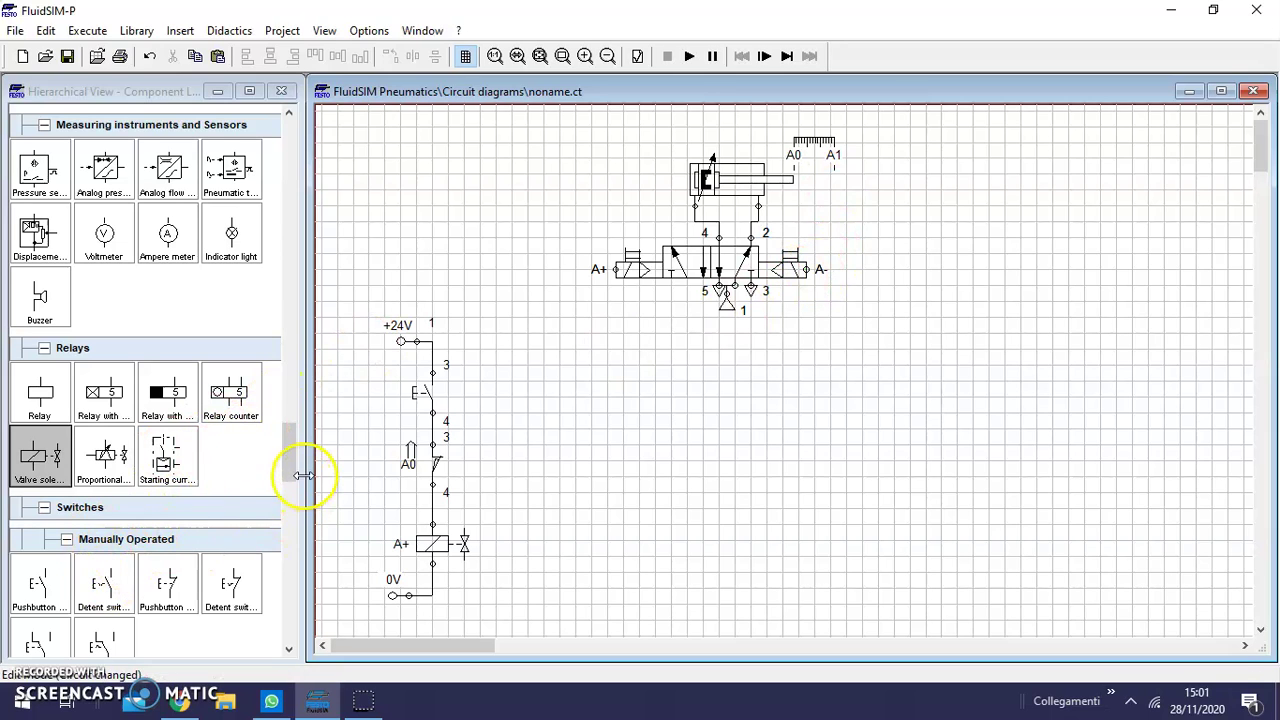
{"action": "left_click_drag", "start_coordinate": [285, 471], "coordinate": [283, 488]}
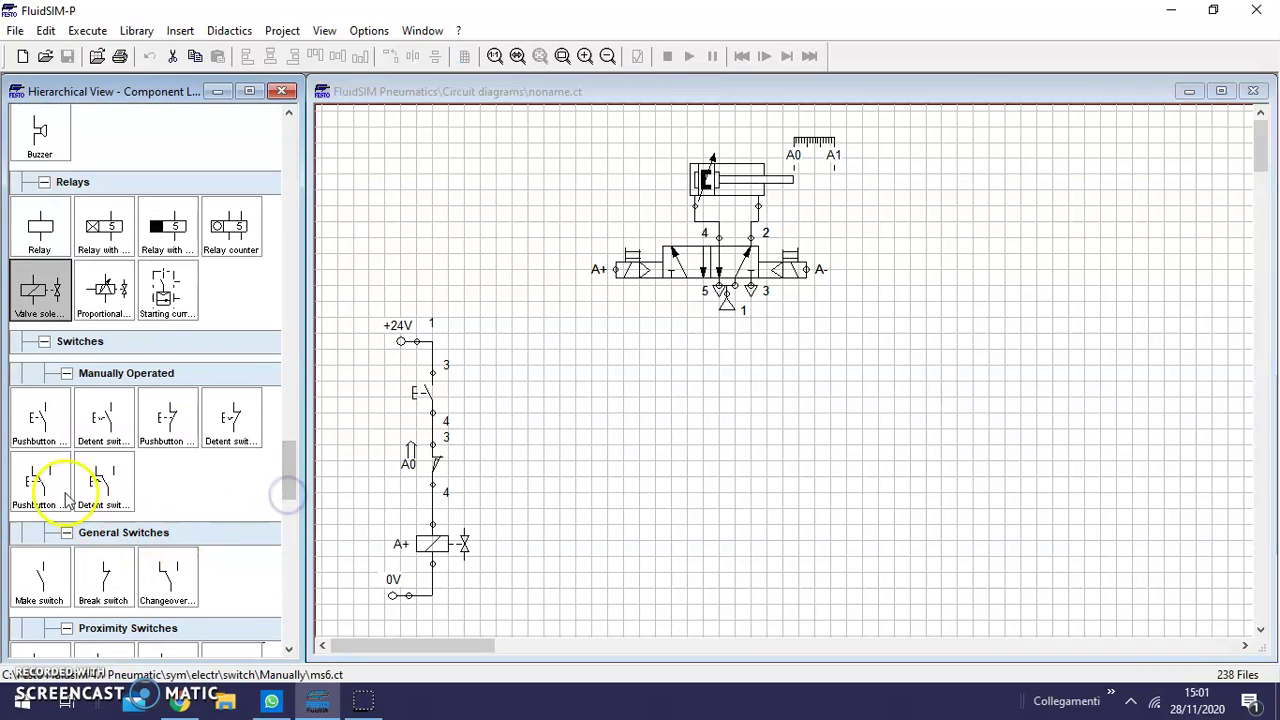
{"action": "left_click_drag", "start_coordinate": [55, 573], "coordinate": [429, 349]}
{"action": "left_click", "coordinate": [580, 431]}
{"action": "left_click", "coordinate": [663, 426]}
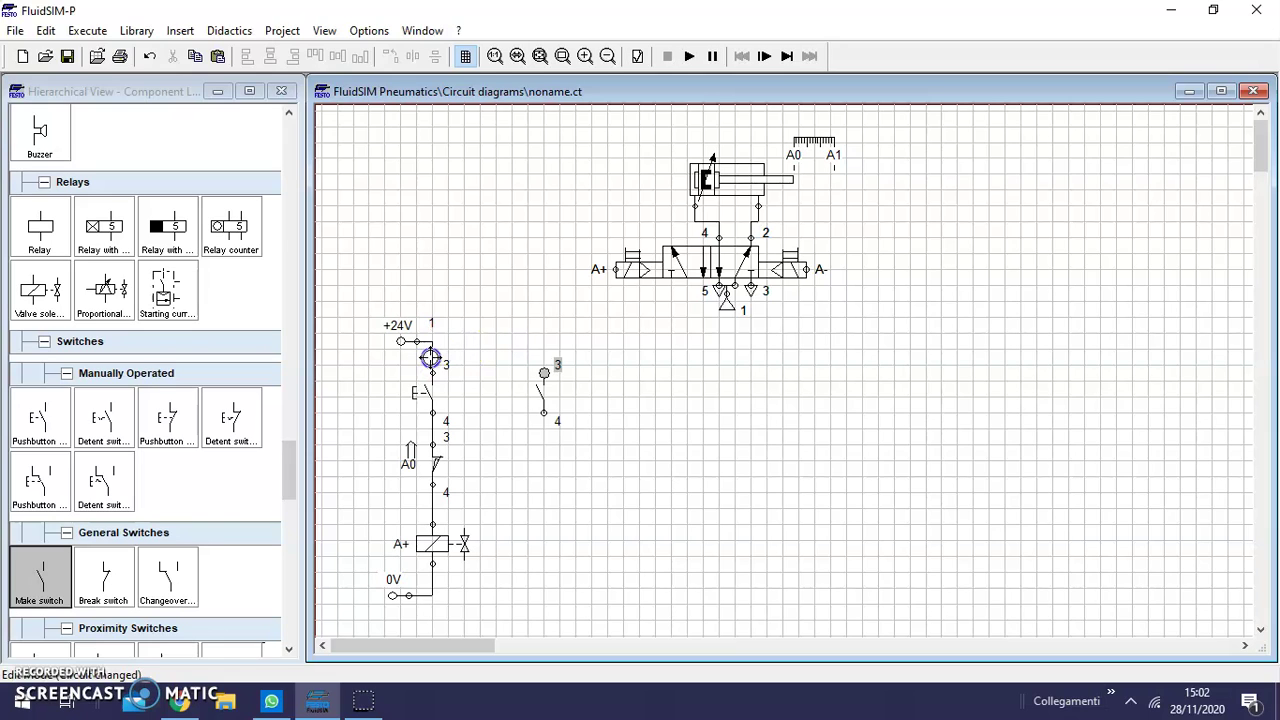
{"action": "left_click_drag", "start_coordinate": [432, 341], "coordinate": [432, 341]}
{"action": "left_click", "coordinate": [679, 406]}
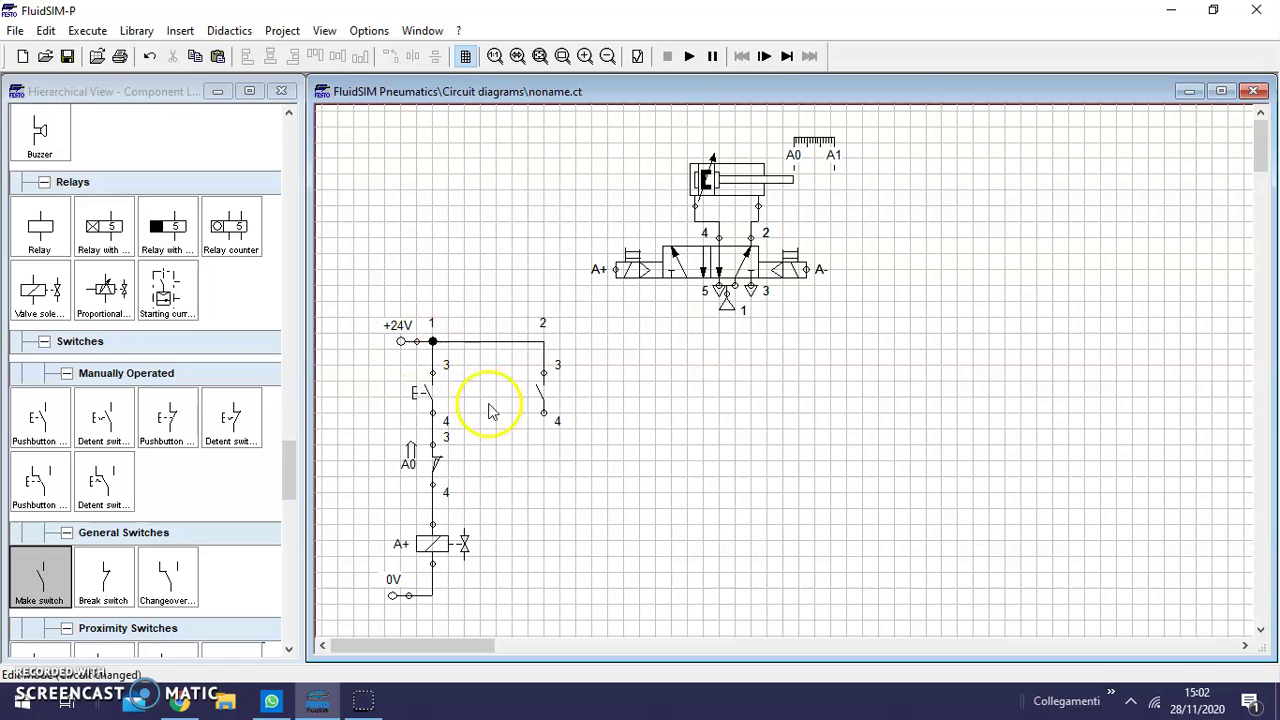
Label the second path's make switch a1, keeping Limit Switch as its trigger
{"action": "left_click", "coordinate": [541, 395]}
{"action": "double_click", "coordinate": [541, 395]}
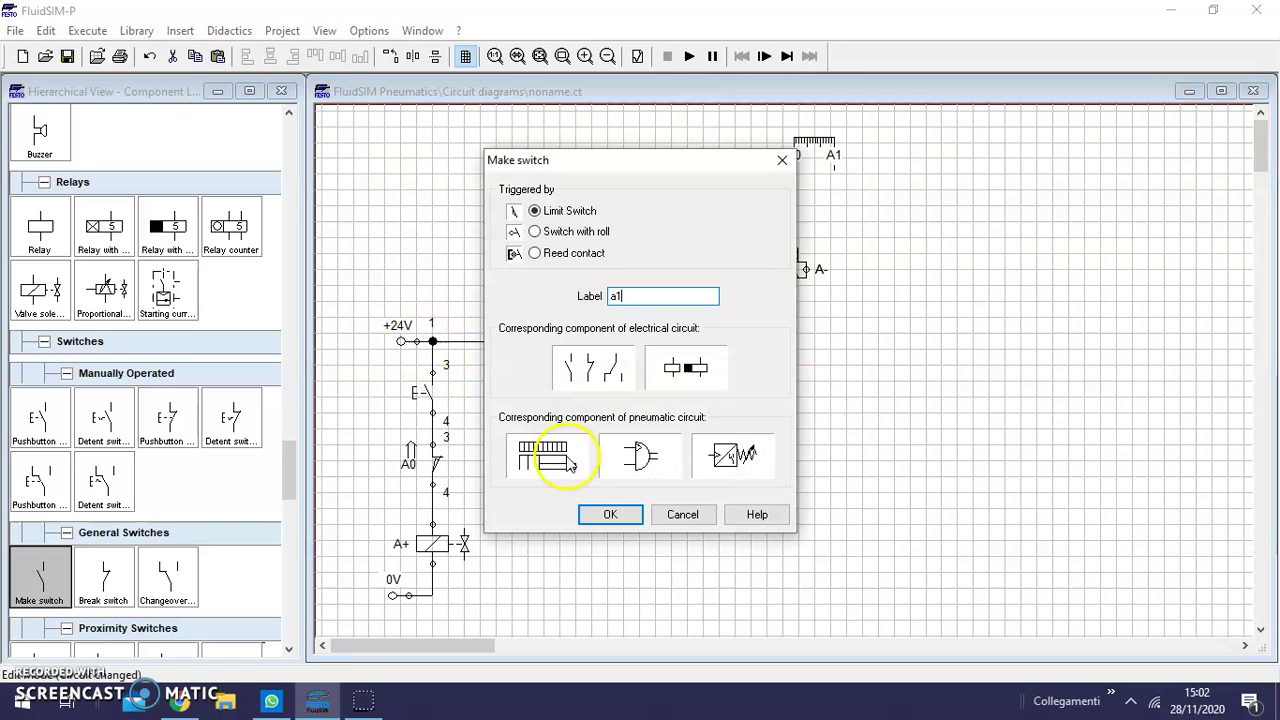
{"action": "left_click", "coordinate": [610, 514]}
{"action": "left_click", "coordinate": [680, 507]}
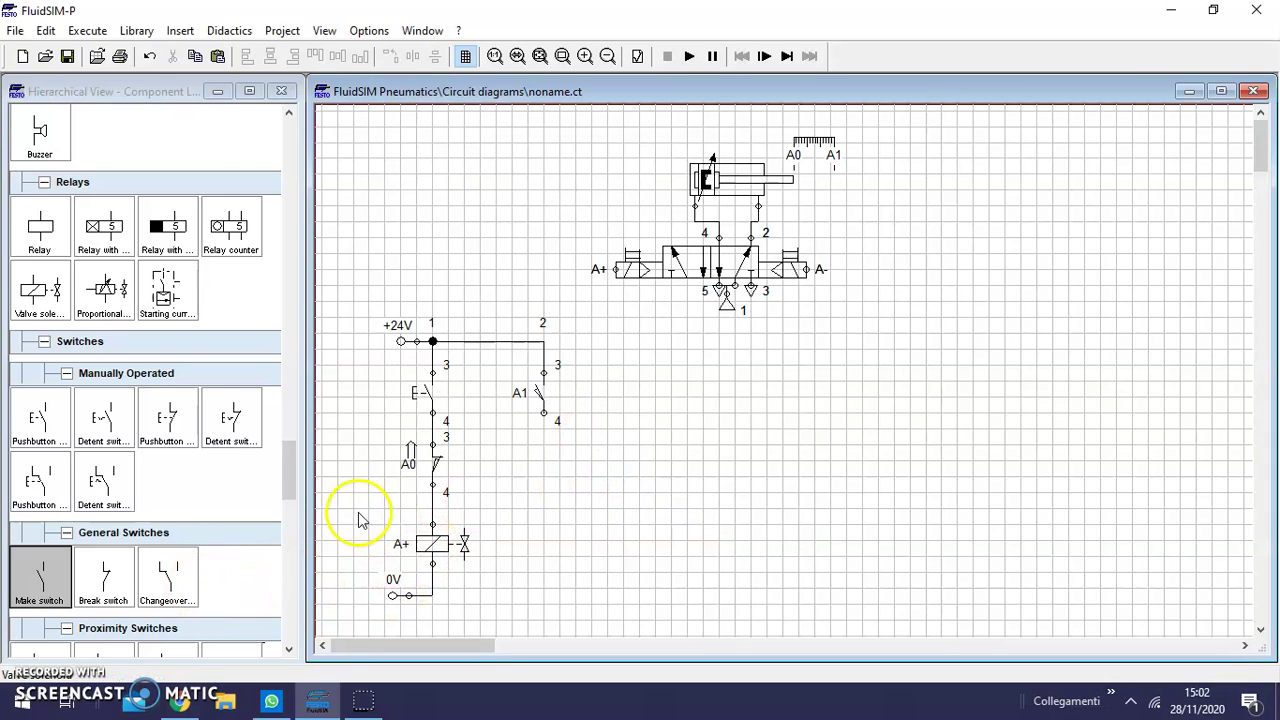
Place a second valve solenoid below the A1 switch and wire it between the switch's terminal 4 and the 0V line
{"action": "mouse_move", "coordinate": [281, 457]}
{"action": "left_mouse_down"}
{"action": "mouse_move", "coordinate": [280, 526]}
{"action": "mouse_move", "coordinate": [289, 437]}
{"action": "left_mouse_up"}
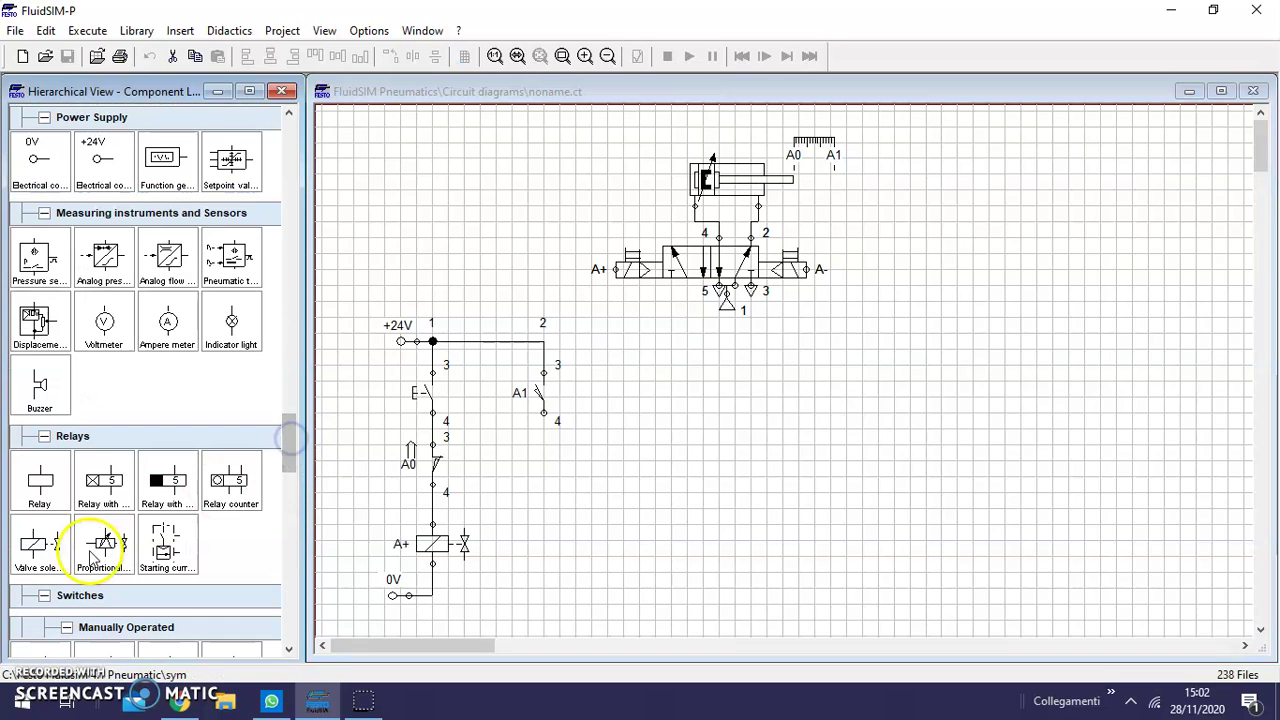
{"action": "left_click_drag", "start_coordinate": [36, 545], "coordinate": [553, 543]}
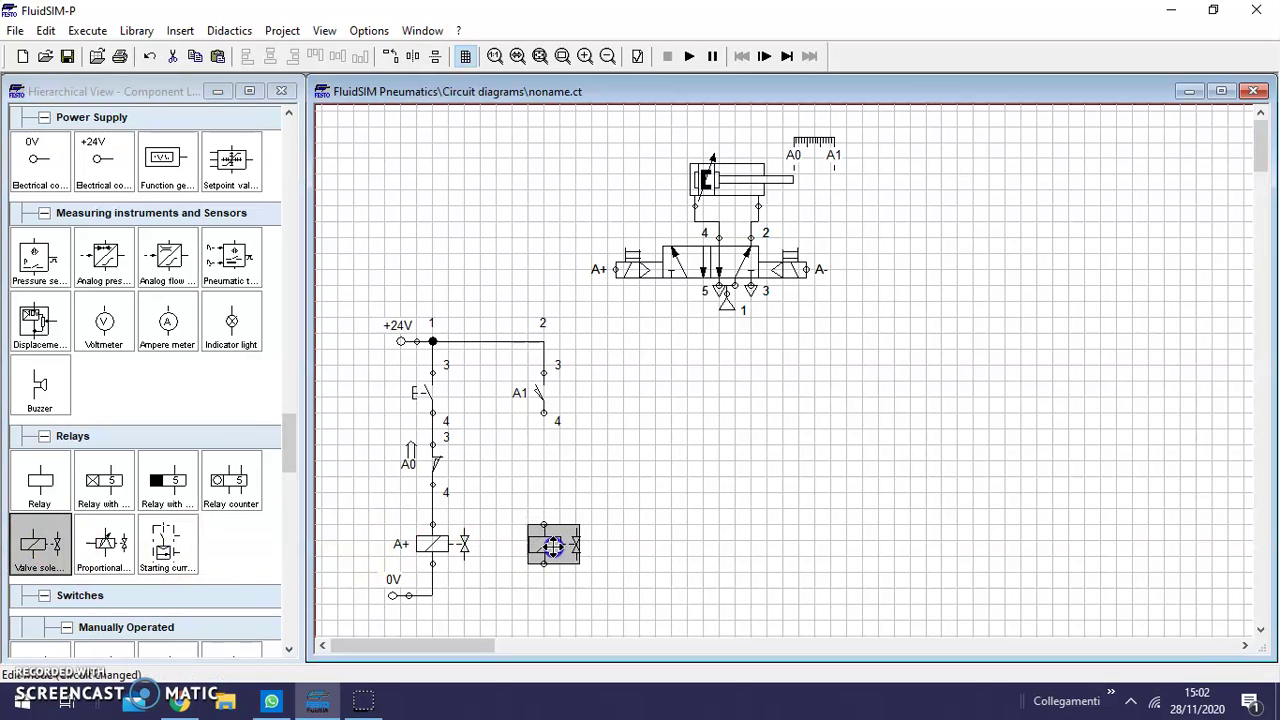
{"action": "left_click", "coordinate": [696, 467]}
{"action": "left_click_drag", "start_coordinate": [544, 413], "coordinate": [541, 578]}
{"action": "left_click_drag", "start_coordinate": [459, 589], "coordinate": [455, 590]}
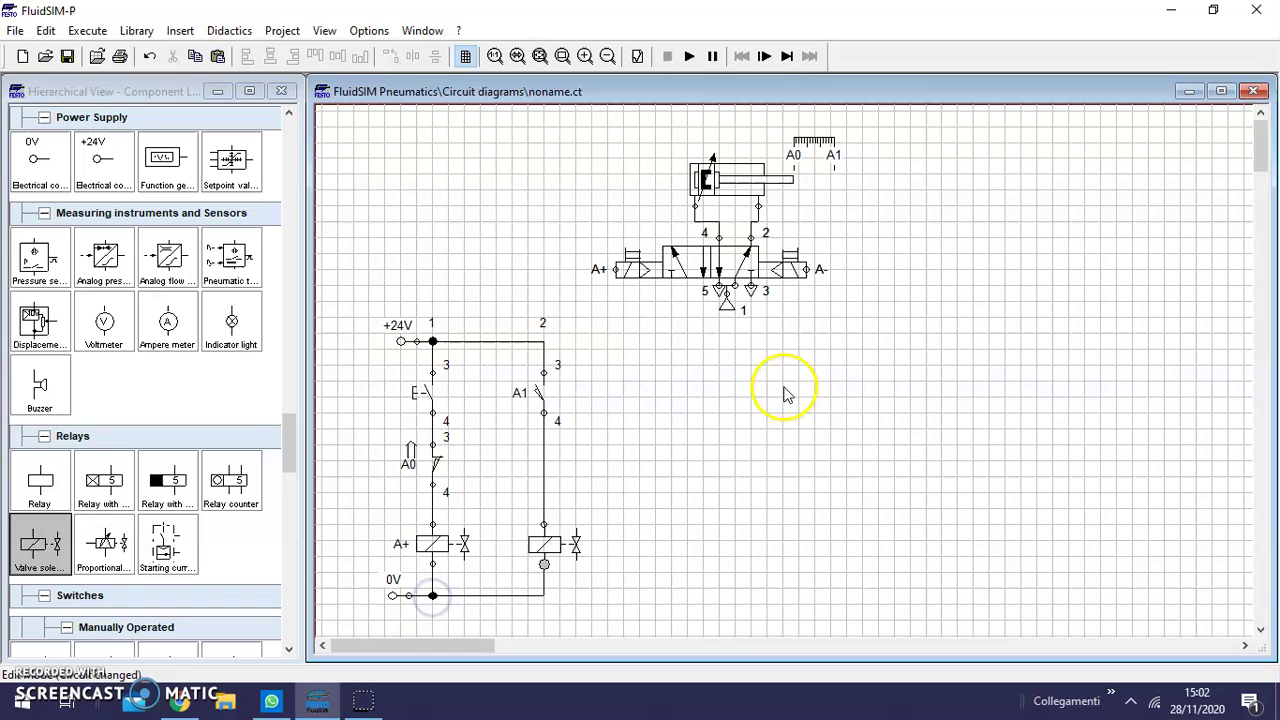
Label the valve solenoid in the second current path A-
{"action": "double_click", "coordinate": [552, 548]}
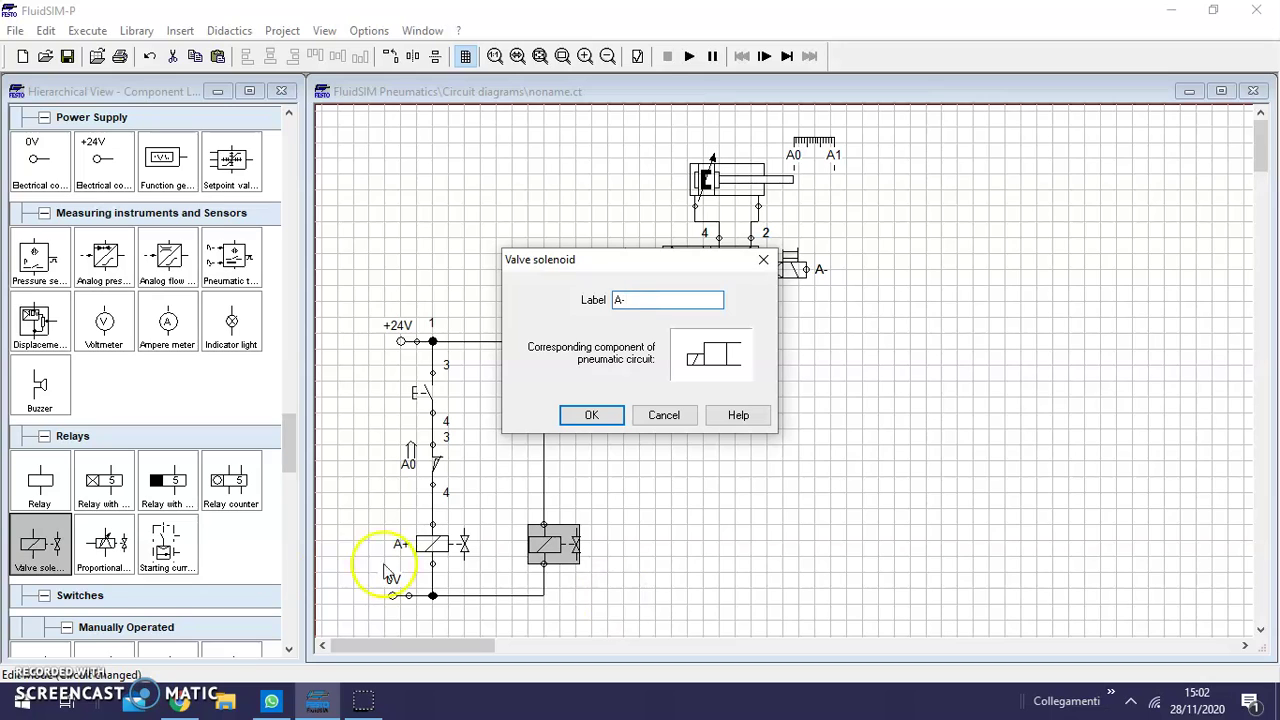
{"action": "left_click", "coordinate": [591, 414]}
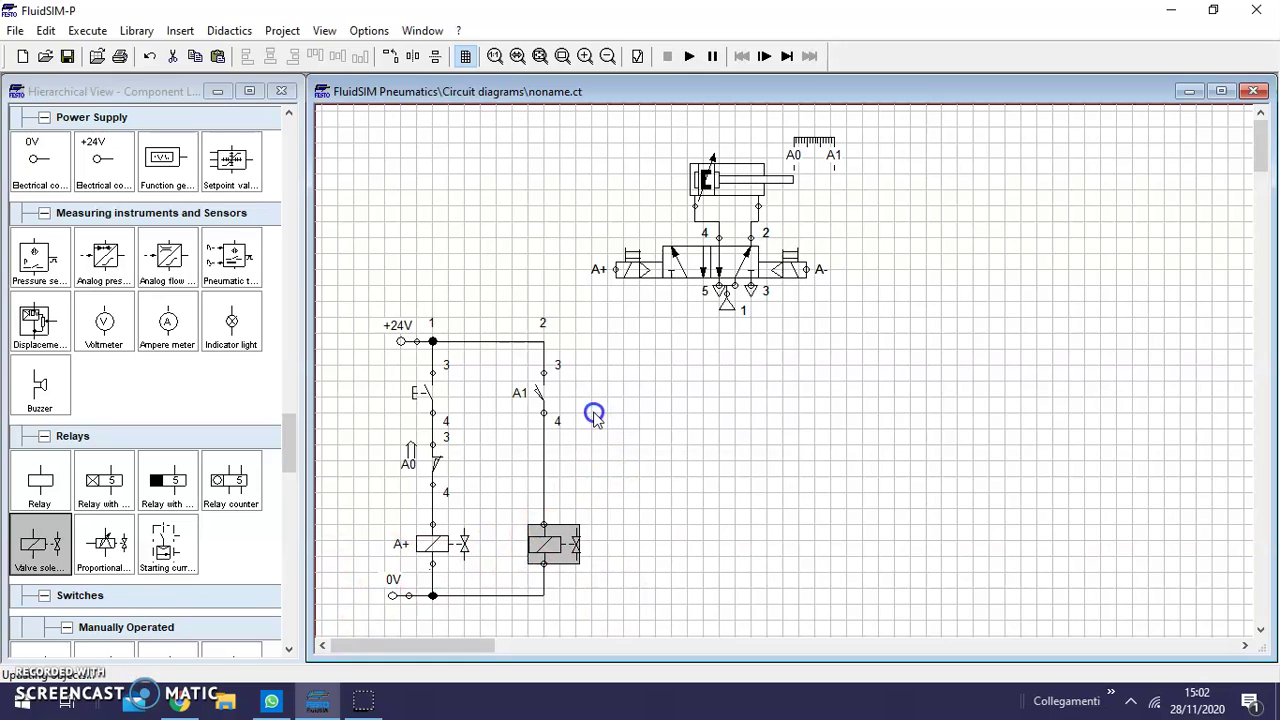
{"action": "left_click", "coordinate": [980, 418]}
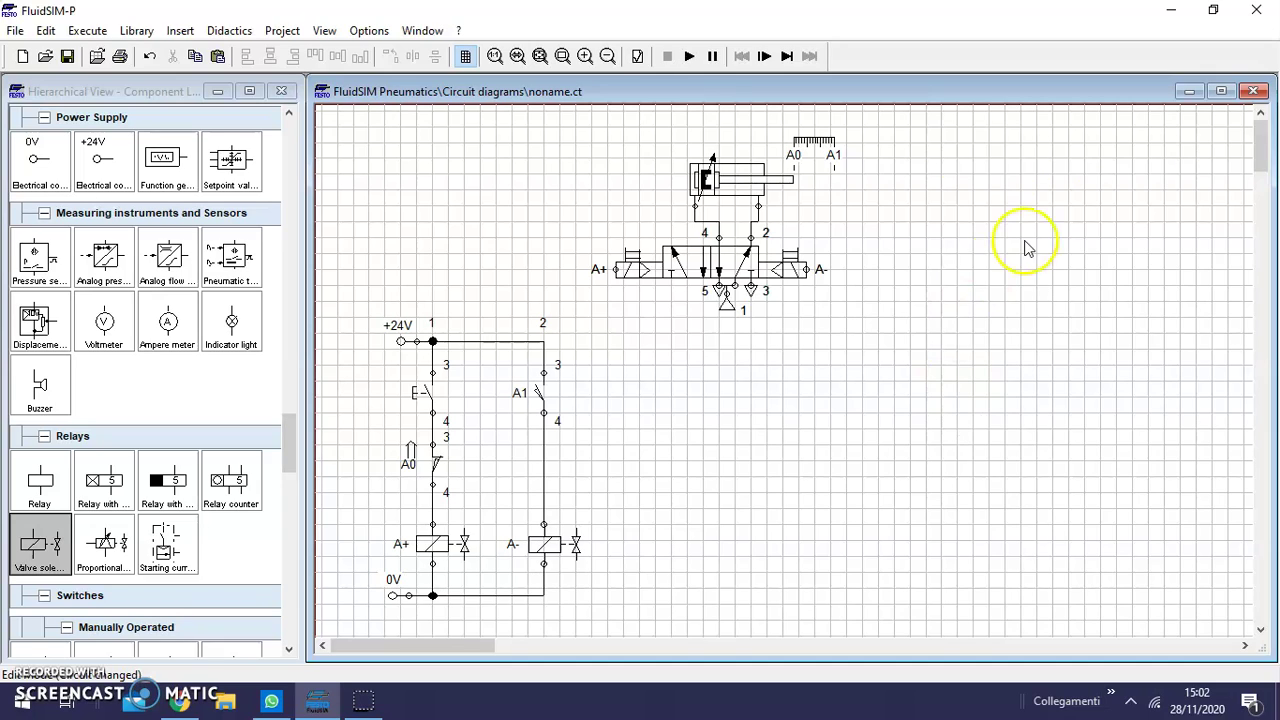
{"action": "left_click", "coordinate": [712, 290]}
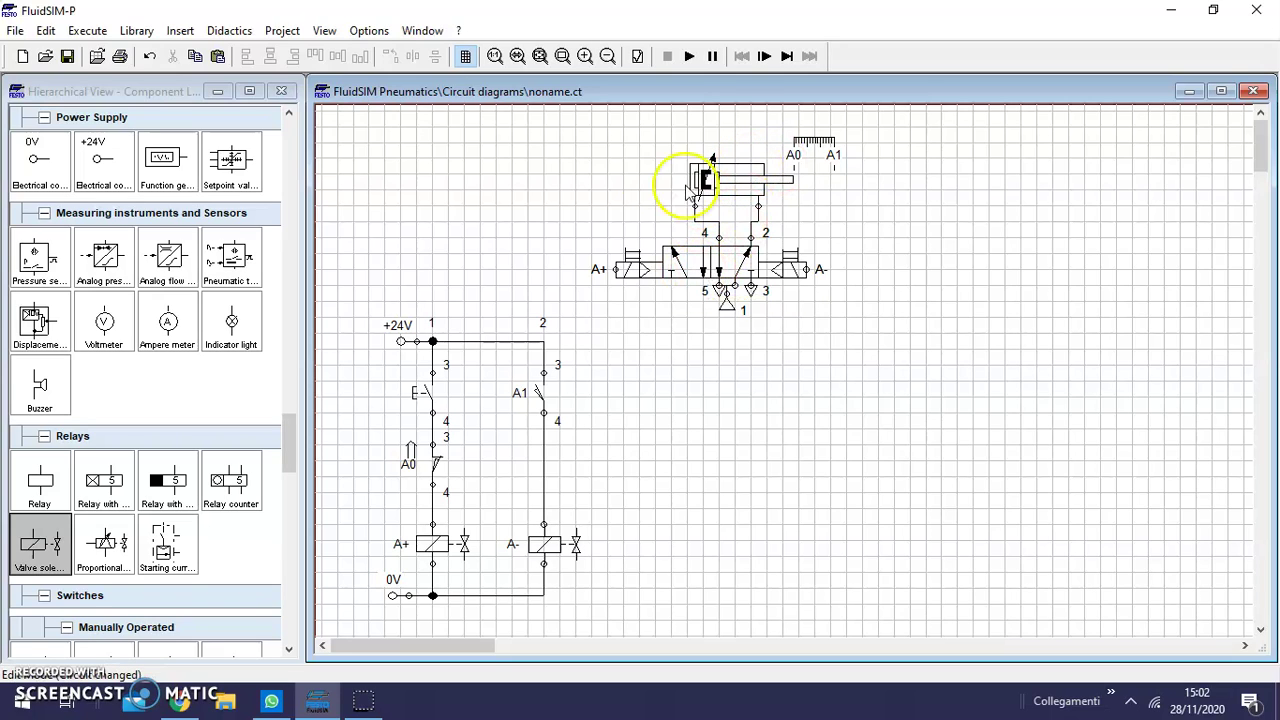
Start the simulation and actuate the start pushbutton repeatedly to test the cylinder's extend and return cycle
{"action": "left_click", "coordinate": [689, 57]}
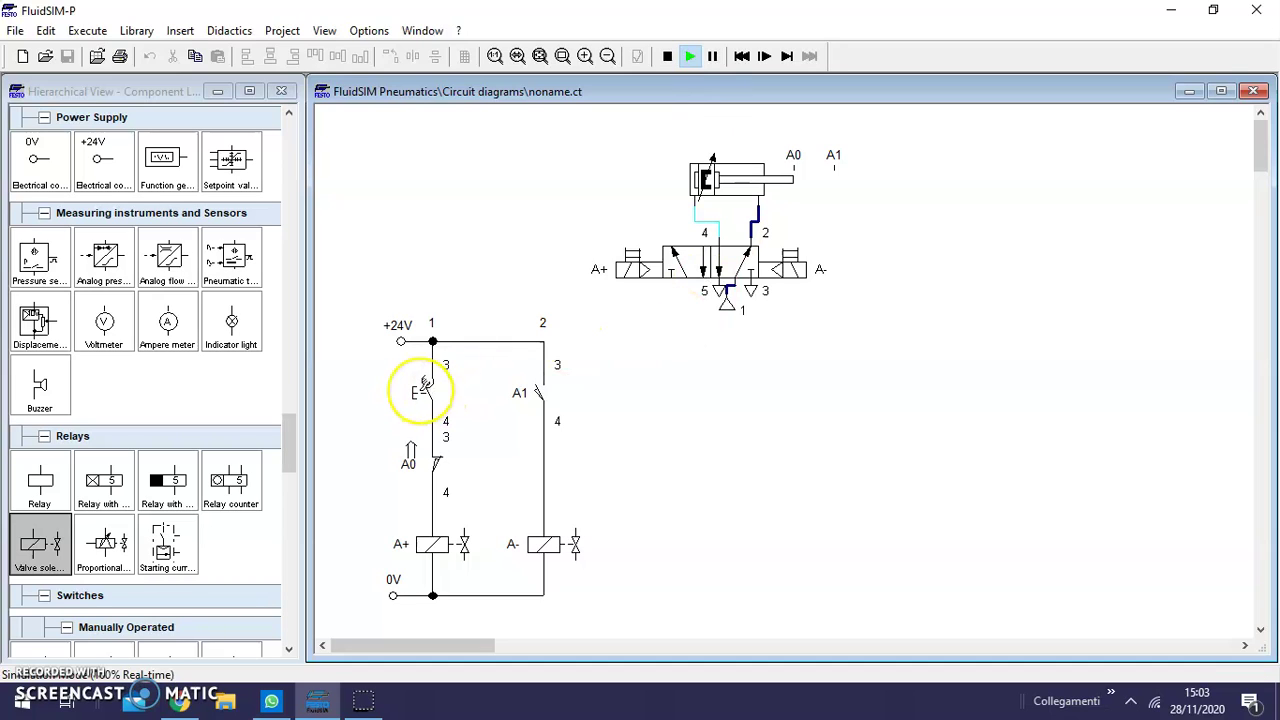
{"action": "left_click", "coordinate": [425, 385]}
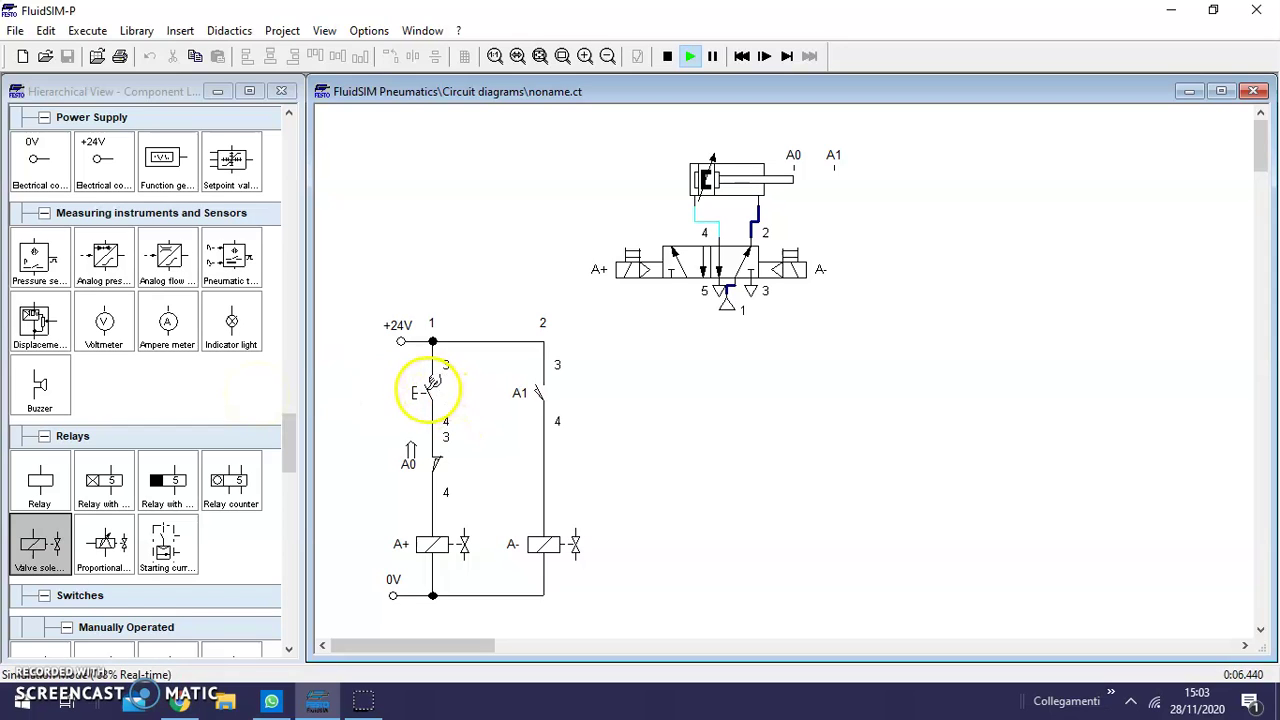
{"action": "left_click", "coordinate": [425, 390]}
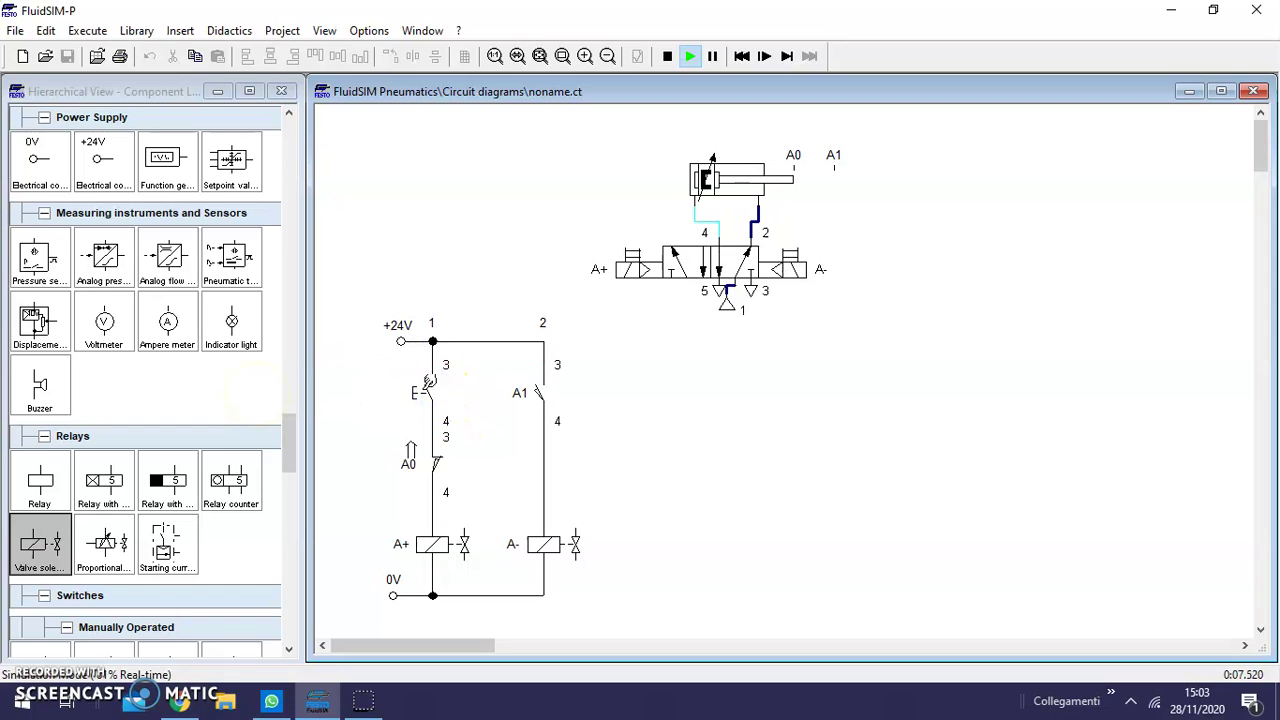
{"action": "left_click", "coordinate": [430, 383]}
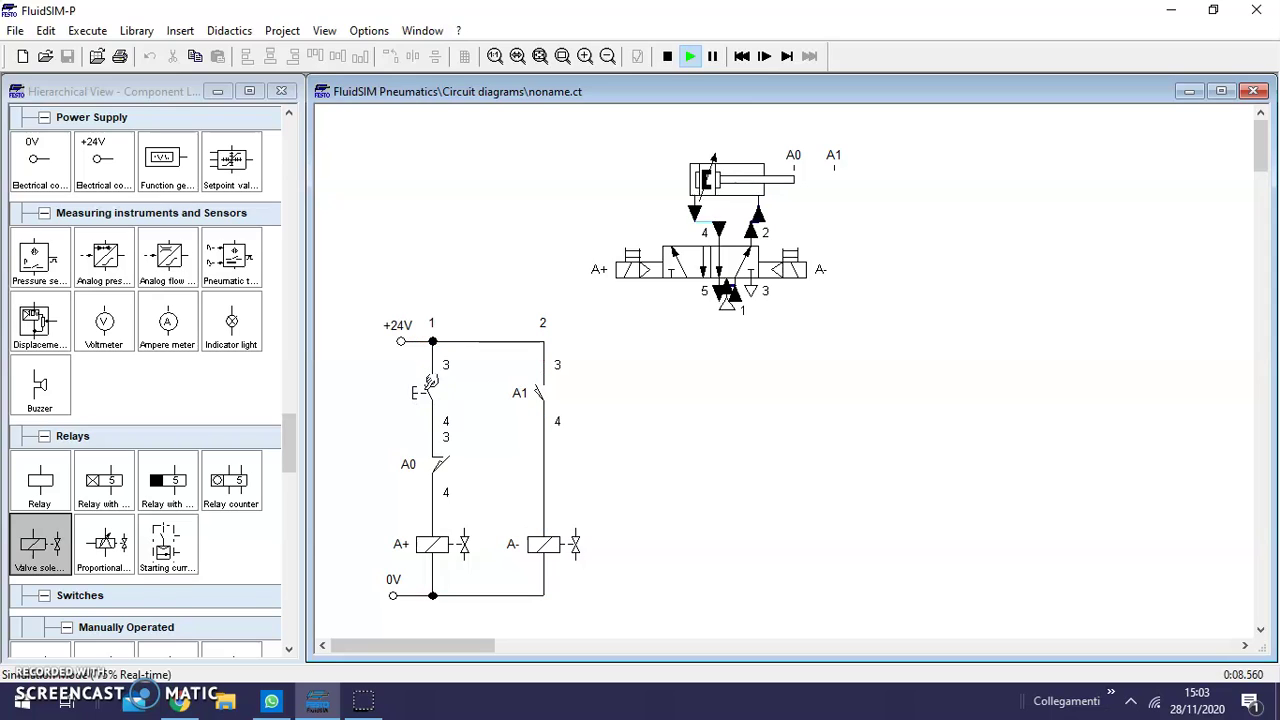
{"action": "left_click", "coordinate": [430, 383]}
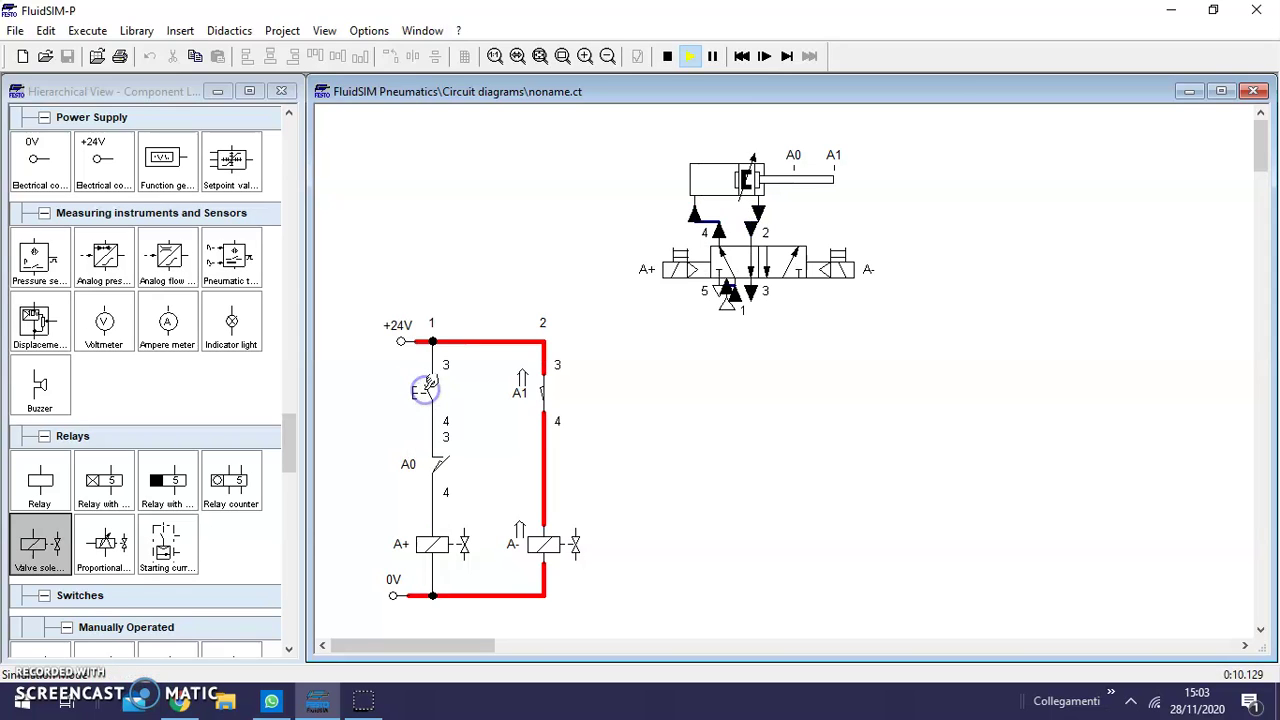
{"action": "left_click", "coordinate": [430, 383]}
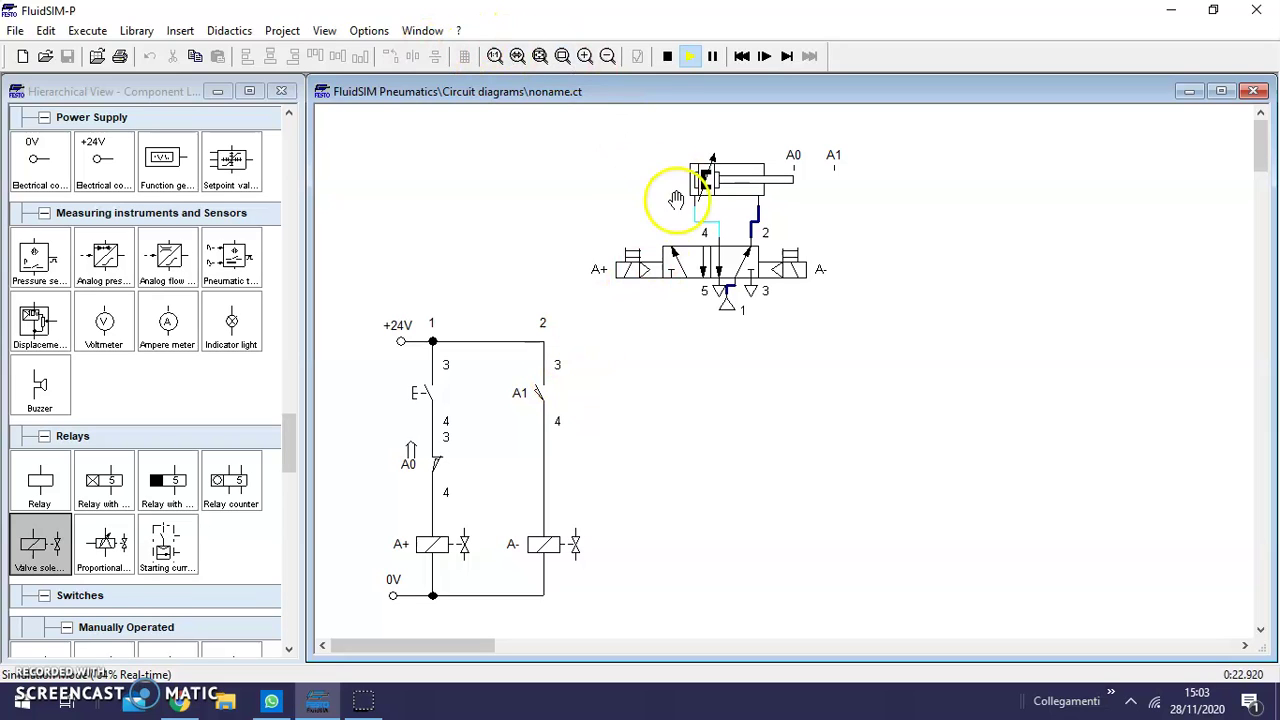
Set the simulation speed to a slow-motion factor of 1:5
{"action": "left_click", "coordinate": [366, 32]}
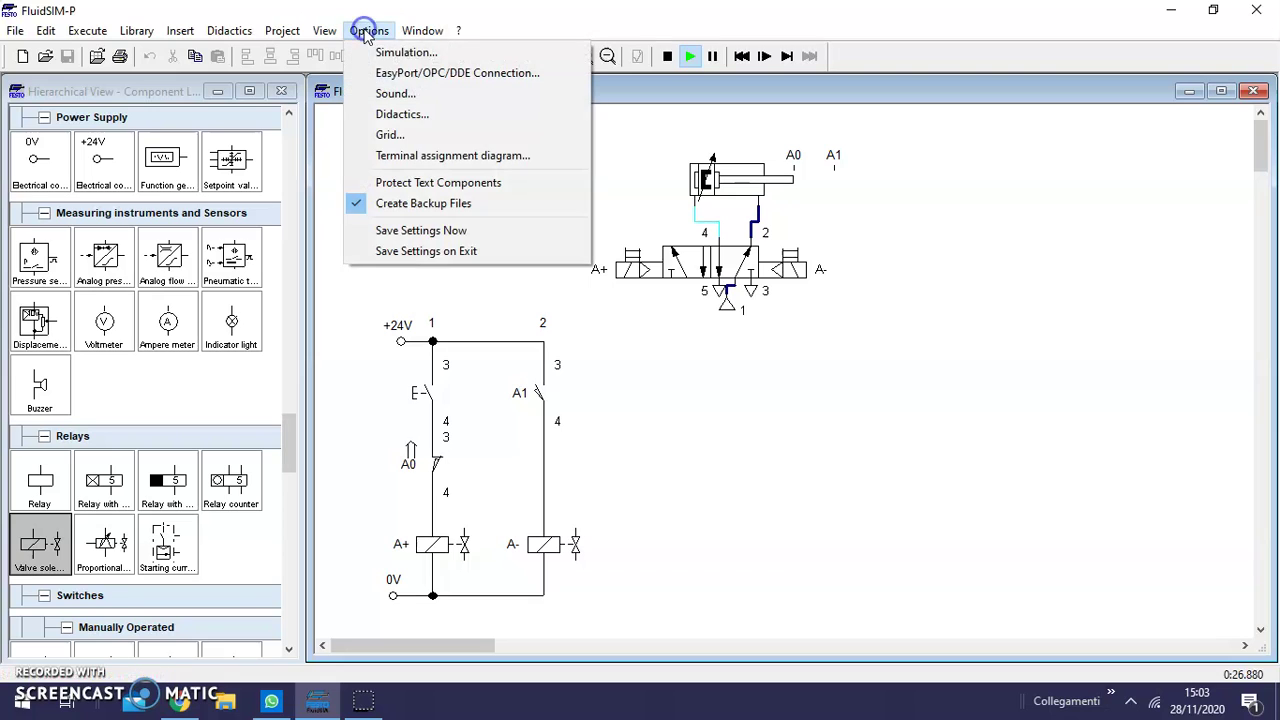
{"action": "left_click", "coordinate": [398, 52]}
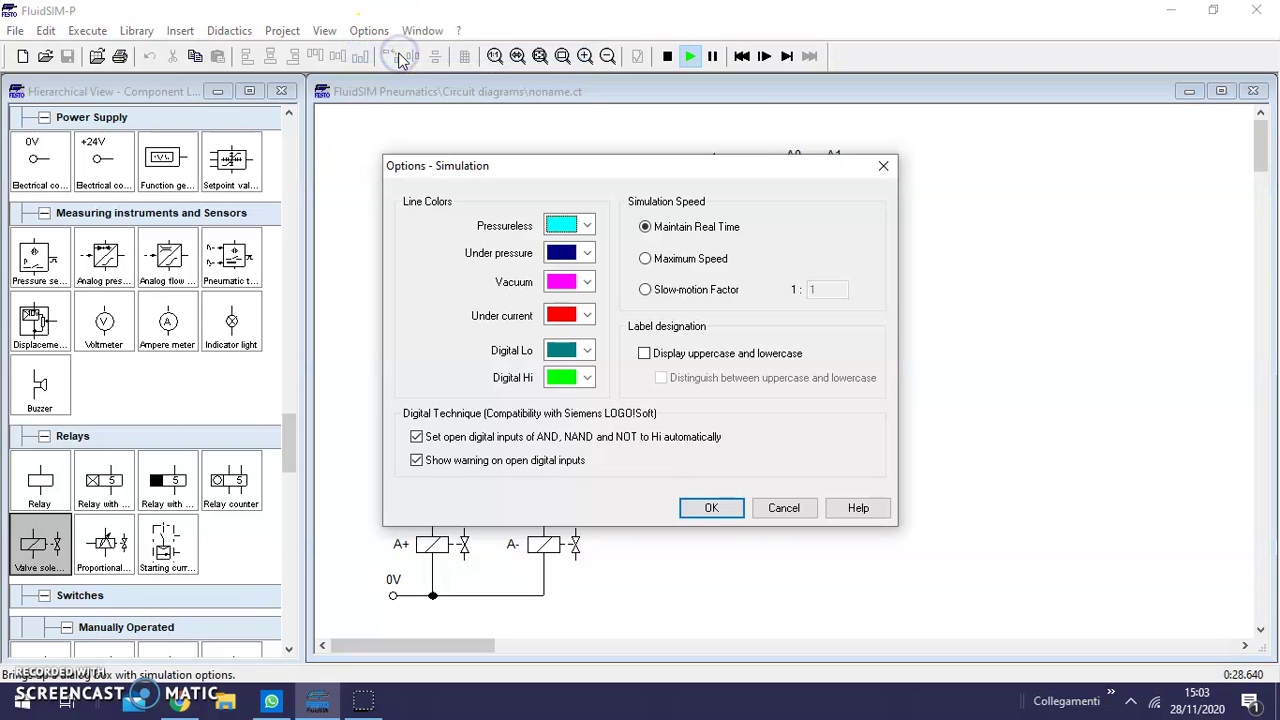
{"action": "left_click", "coordinate": [646, 291]}
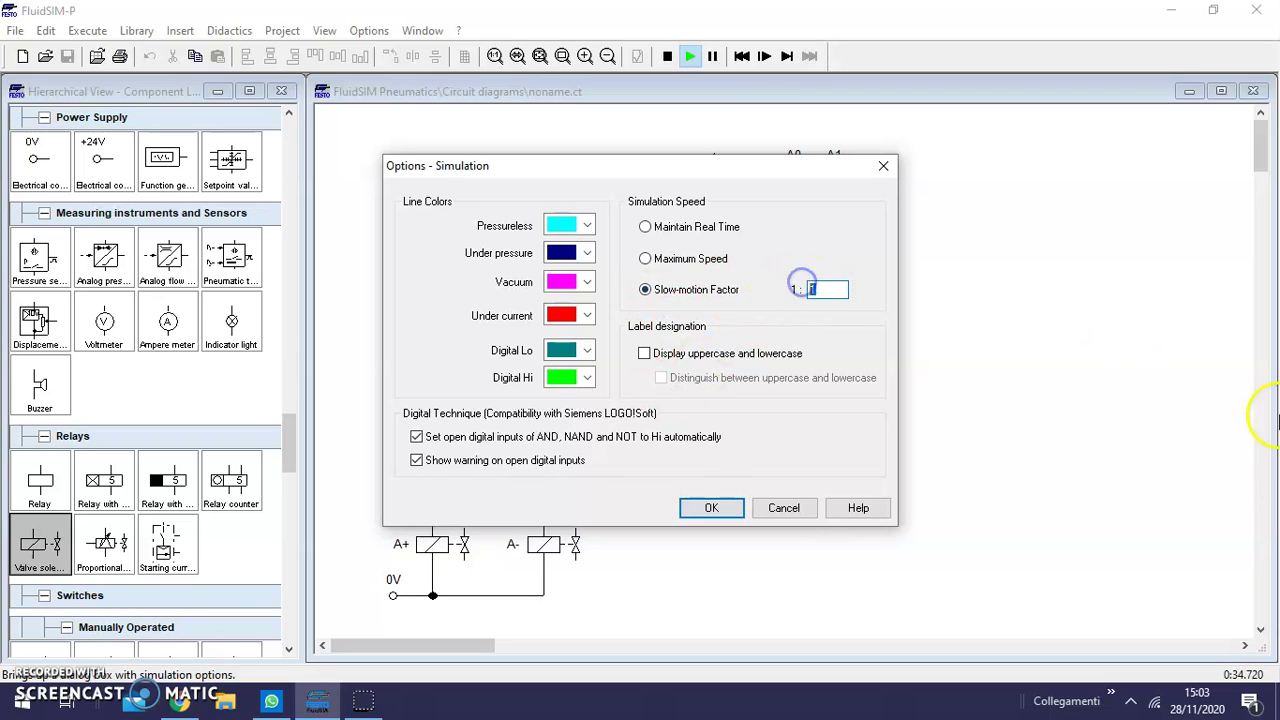
{"action": "type", "text": "5"}
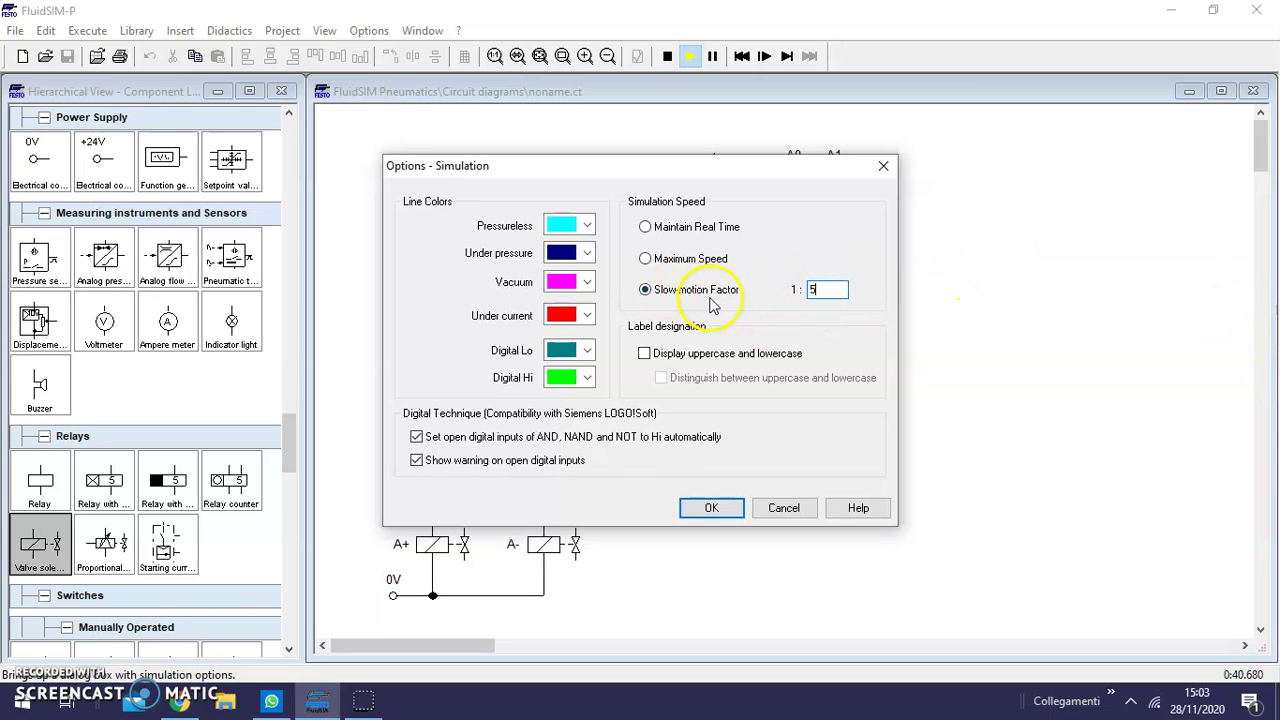
{"action": "left_click", "coordinate": [711, 507]}
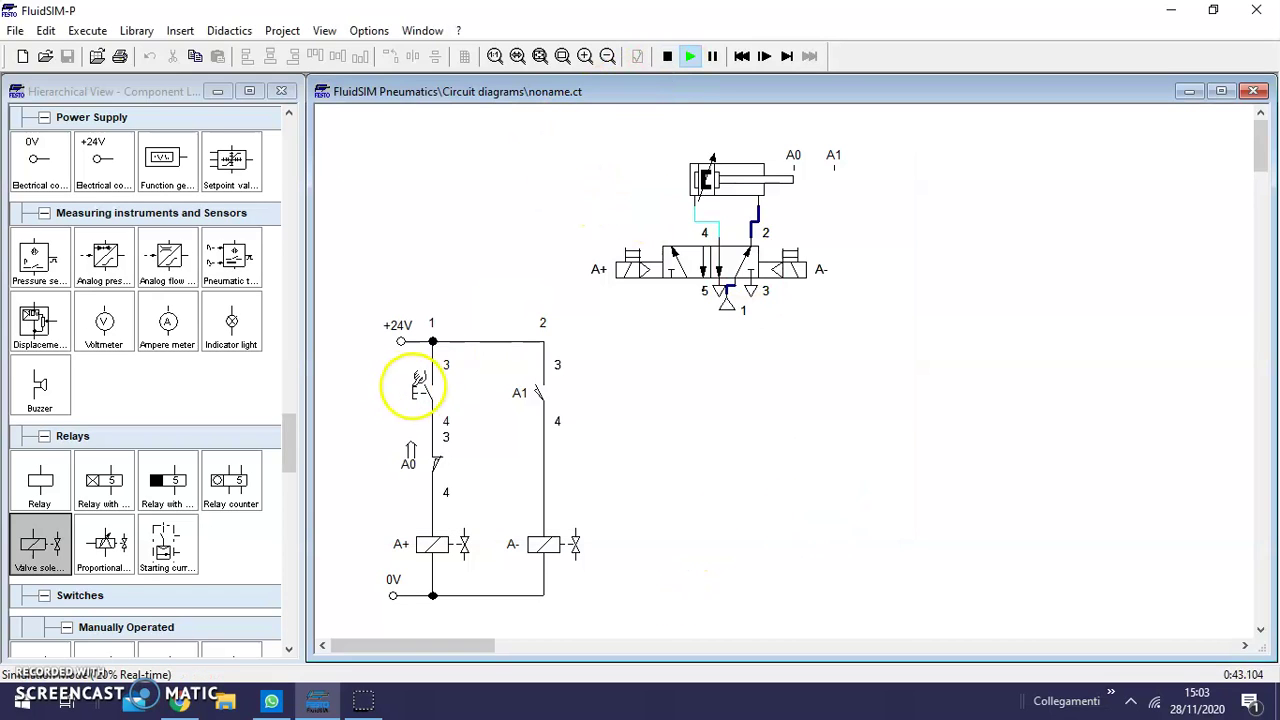
Actuate the start pushbutton to observe the cylinder's cycle in slow motion, and stop the simulation
{"action": "left_click", "coordinate": [436, 385]}
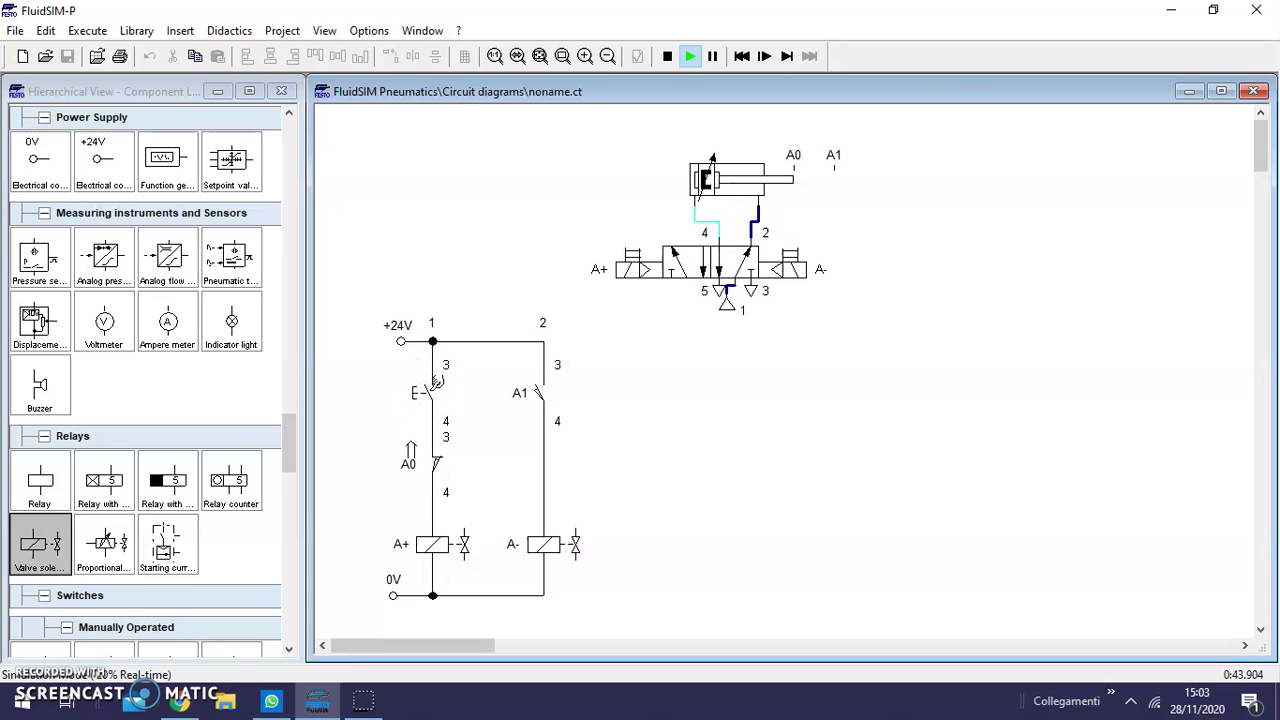
{"action": "left_click", "coordinate": [436, 385]}
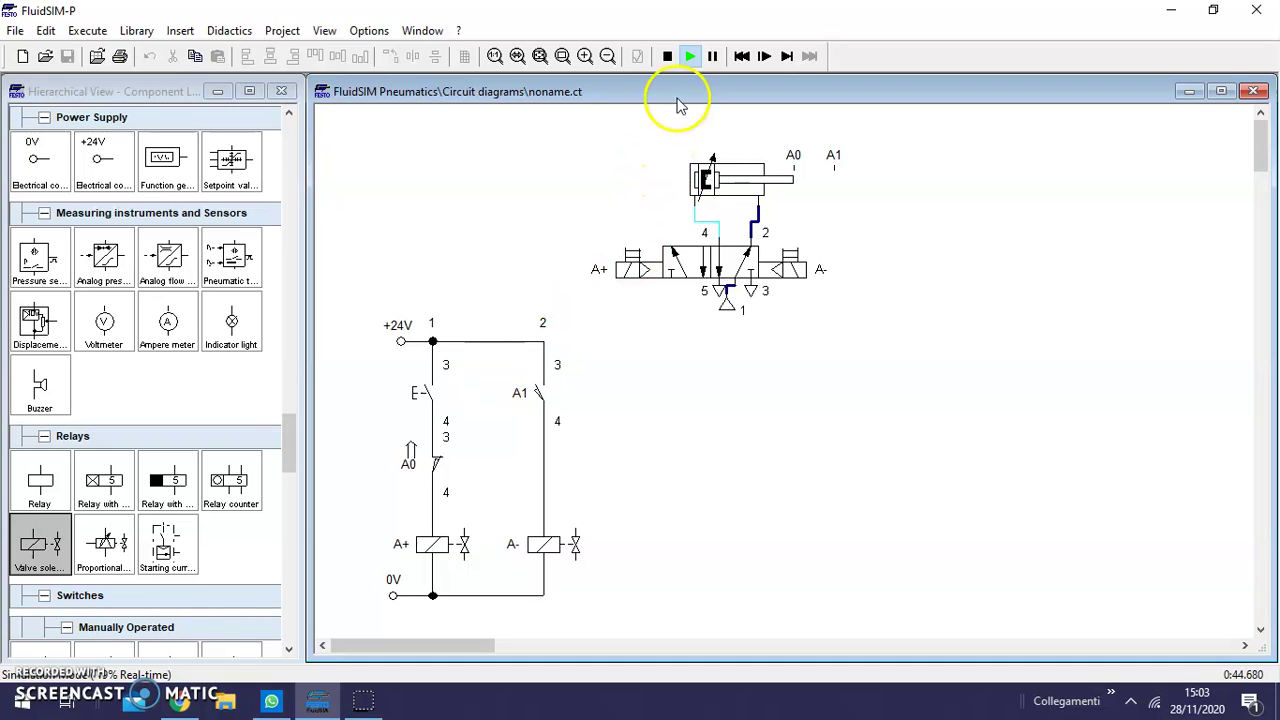
{"action": "left_click", "coordinate": [670, 58]}
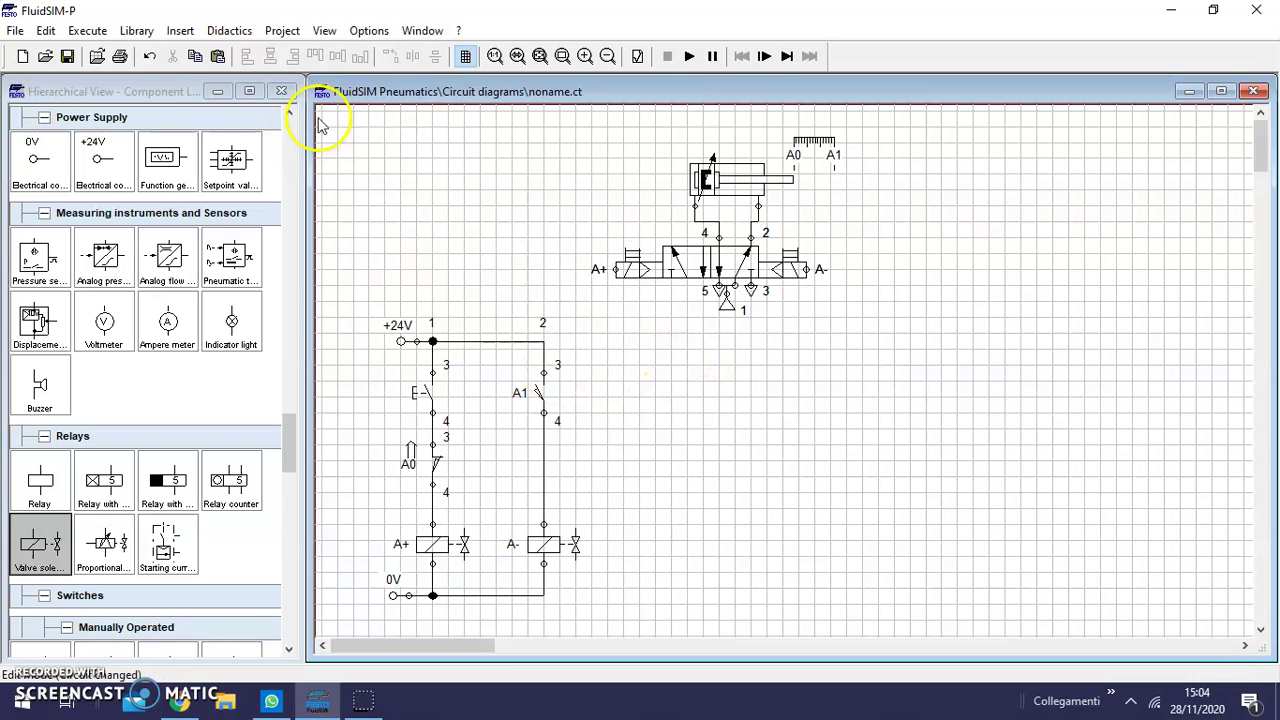
Place a detent switch (make) beside the pushbutton and shift the A1/A- current path farther from it, straightening its supply lines
{"action": "left_click_drag", "start_coordinate": [289, 449], "coordinate": [284, 484]}
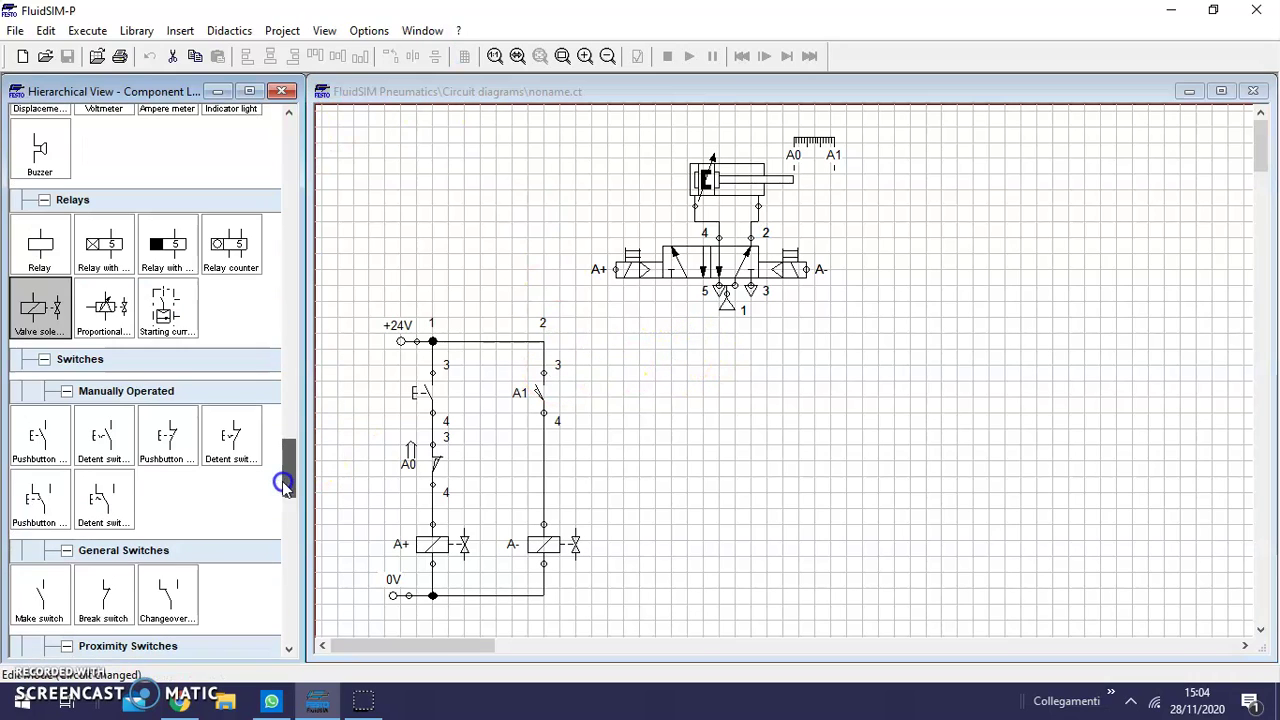
{"action": "left_click_drag", "start_coordinate": [104, 428], "coordinate": [474, 378]}
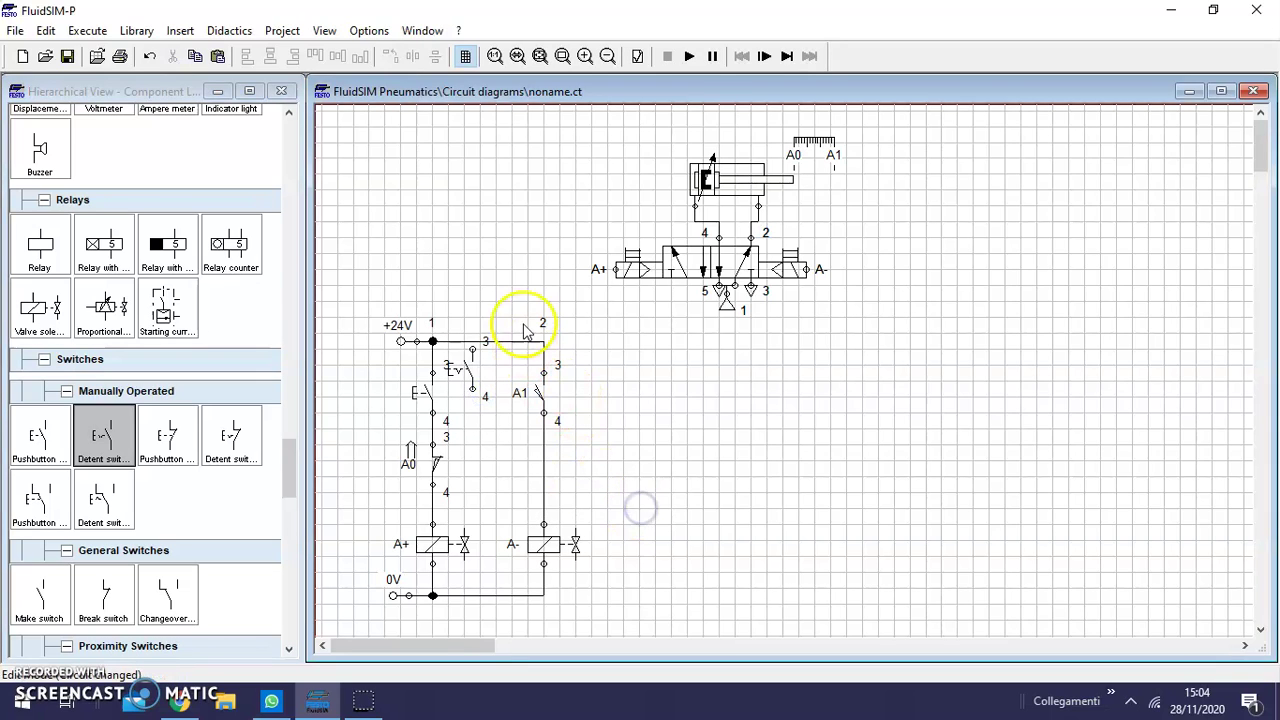
{"action": "left_click_drag", "start_coordinate": [510, 315], "coordinate": [620, 614]}
{"action": "left_click_drag", "start_coordinate": [548, 544], "coordinate": [653, 546]}
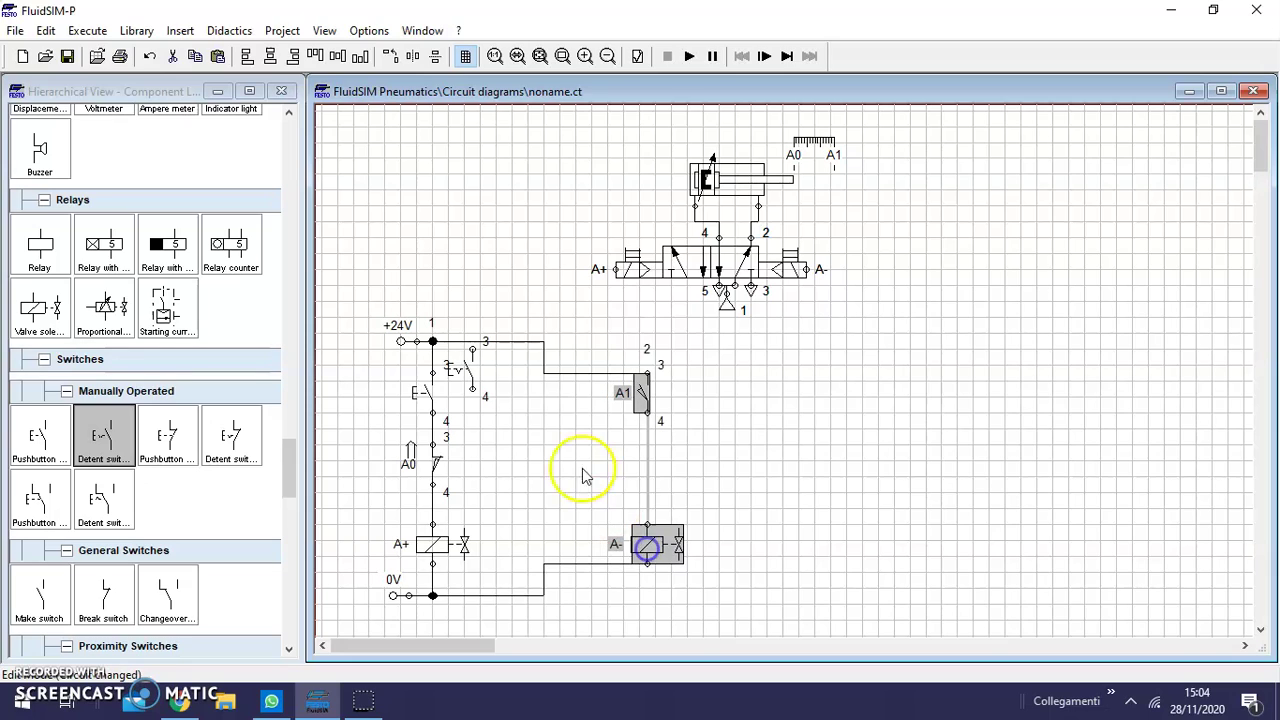
{"action": "left_click_drag", "start_coordinate": [546, 368], "coordinate": [671, 355]}
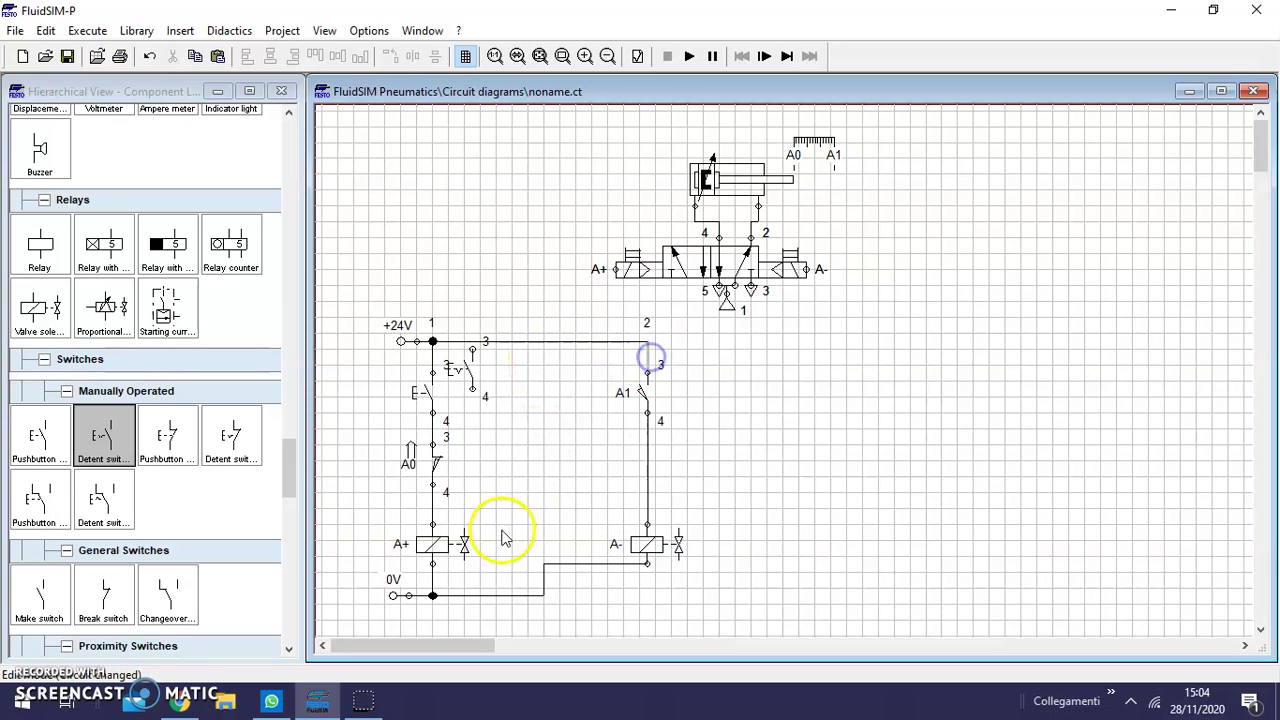
{"action": "left_click_drag", "start_coordinate": [543, 574], "coordinate": [609, 578]}
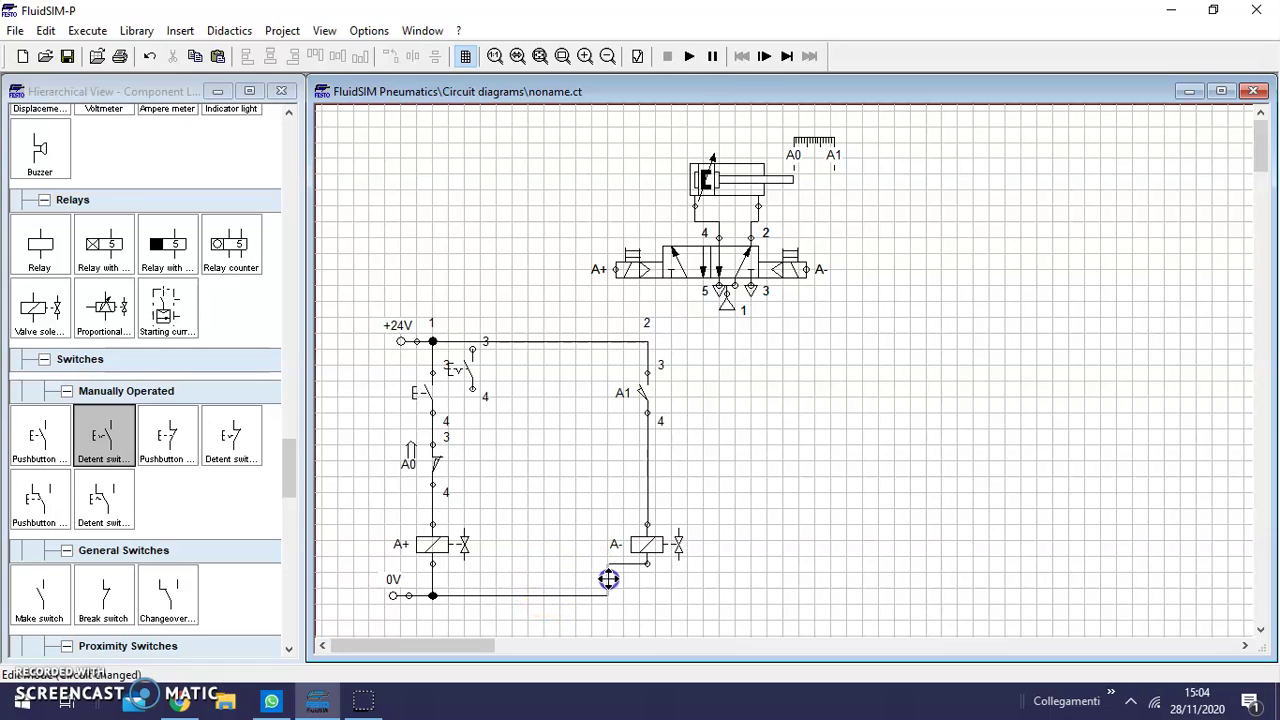
Wire the detent switch in parallel with the pushbutton, connecting terminal 3 to the +24V line and terminal 4 to the pushbutton's terminal 4
{"action": "left_click_drag", "start_coordinate": [472, 375], "coordinate": [504, 341]}
{"action": "left_click", "coordinate": [858, 498]}
{"action": "left_click_drag", "start_coordinate": [508, 423], "coordinate": [469, 433]}
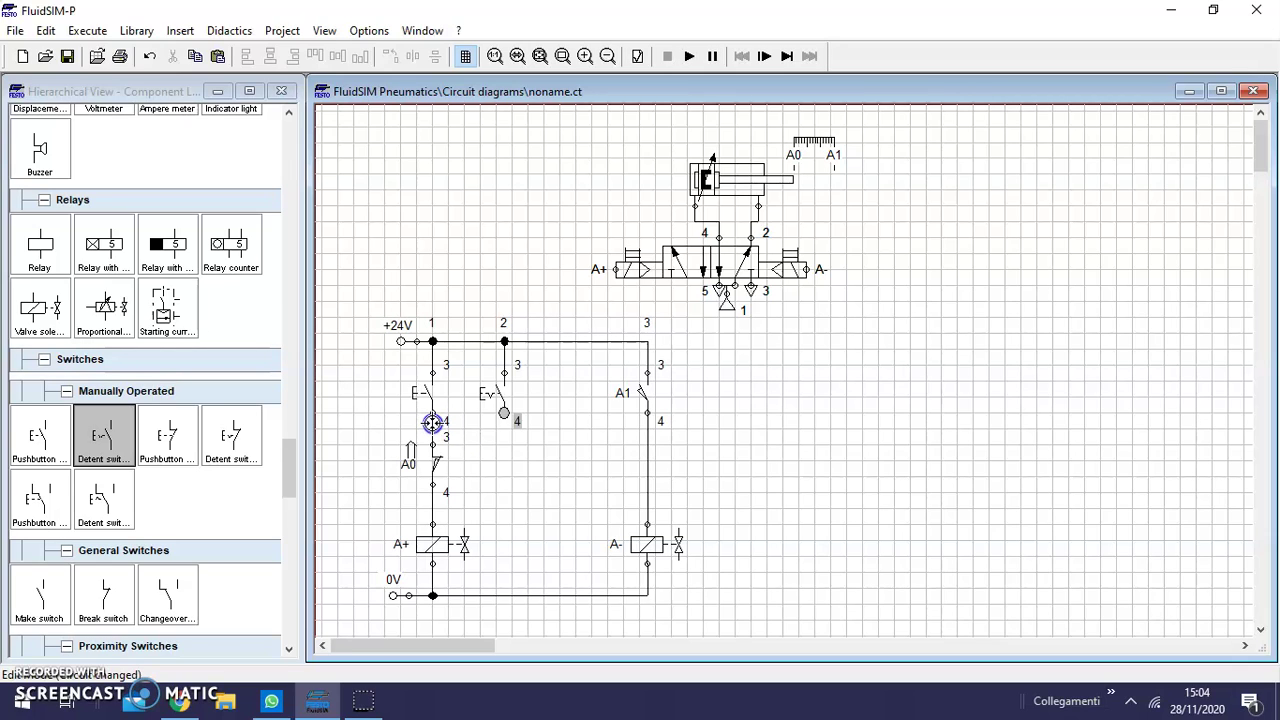
{"action": "left_click", "coordinate": [960, 480]}
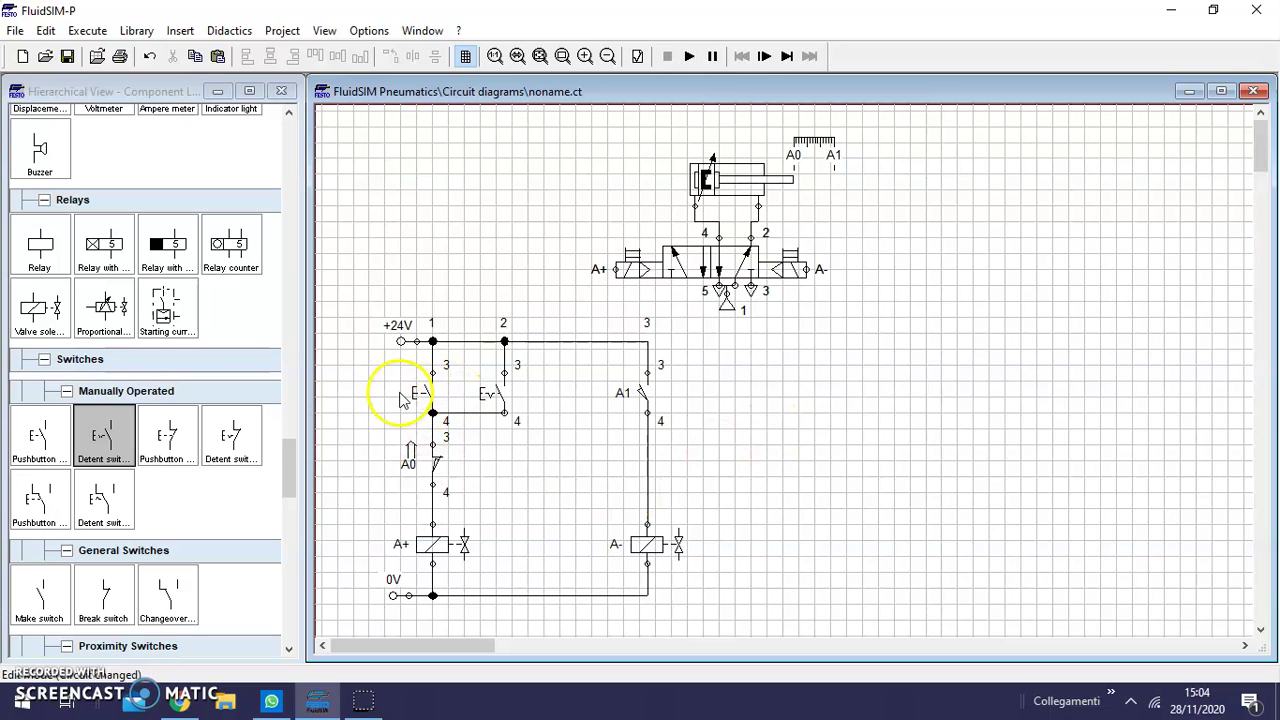
{"action": "left_click", "coordinate": [506, 403]}
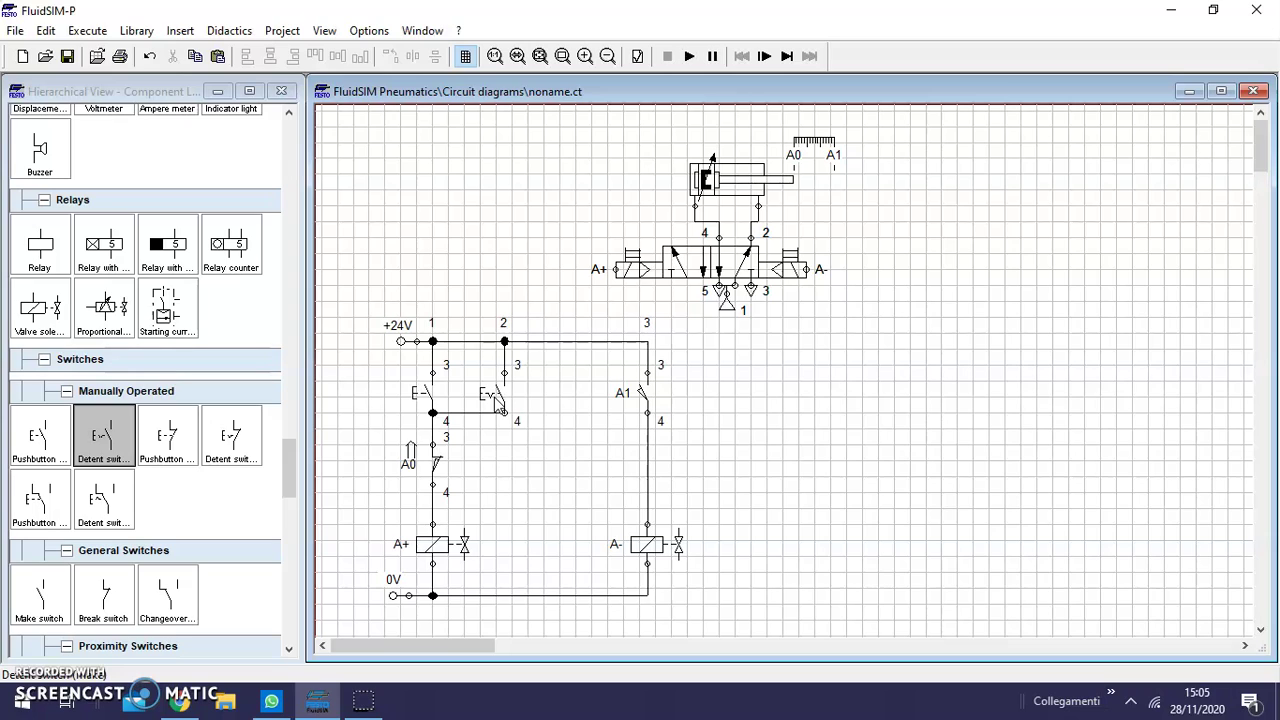
{"action": "mouse_move", "coordinate": [485, 400]}
{"action": "left_mouse_down"}
{"action": "mouse_move", "coordinate": [508, 377]}
{"action": "mouse_move", "coordinate": [466, 414]}
{"action": "mouse_move", "coordinate": [486, 404]}
{"action": "left_mouse_up"}
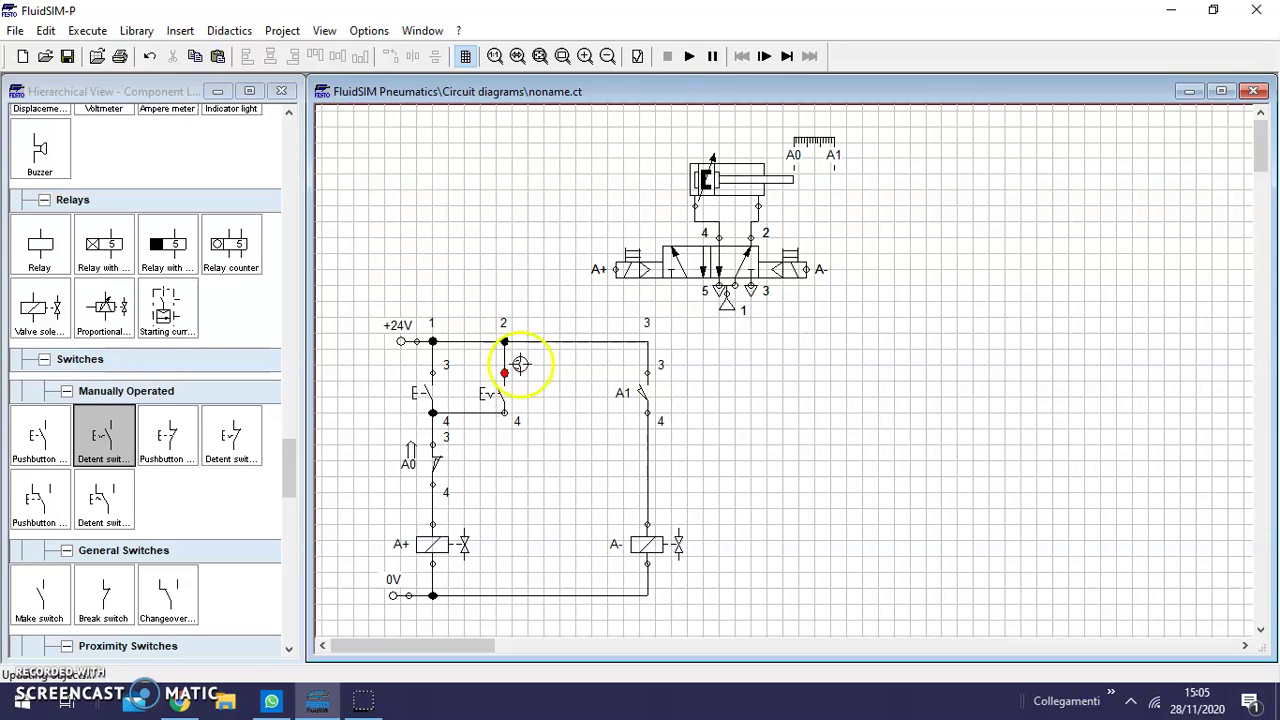
Start the simulation of the extended circuit, accepting the warnings about lines through connections and superimposed components
{"action": "left_click", "coordinate": [692, 57]}
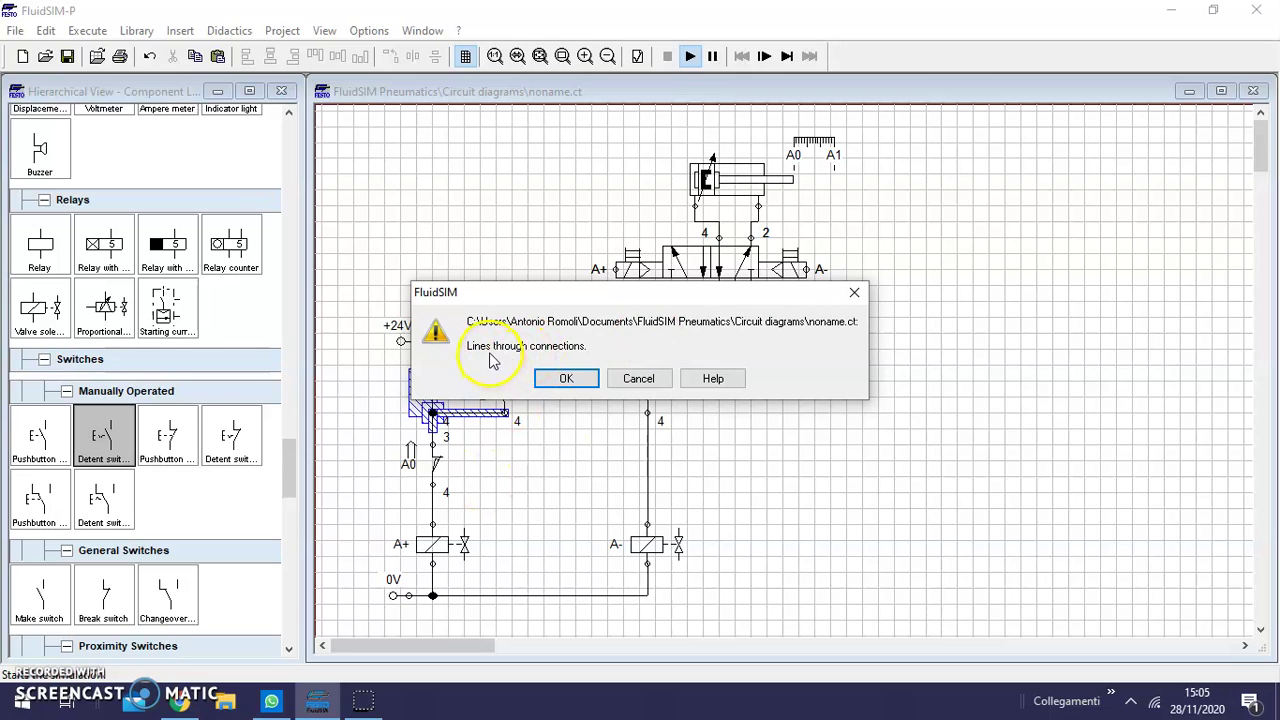
{"action": "left_click", "coordinate": [570, 380]}
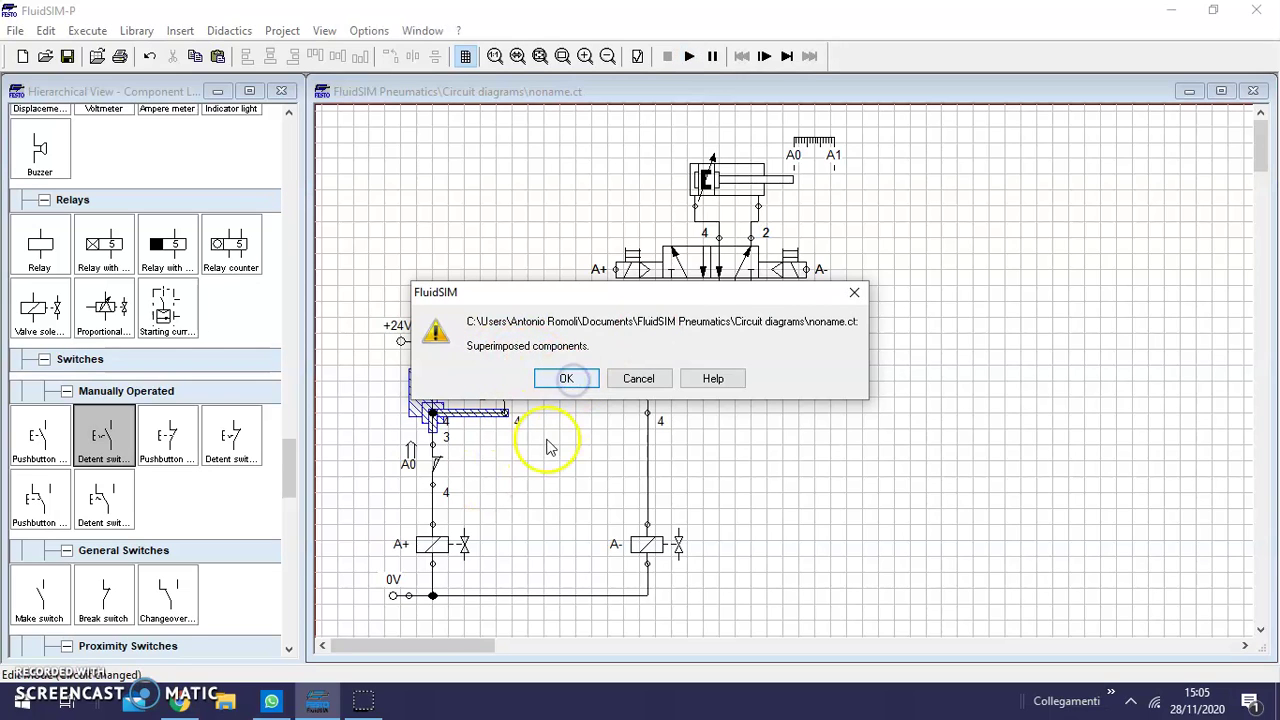
{"action": "left_click", "coordinate": [570, 379]}
{"action": "left_click", "coordinate": [489, 368]}
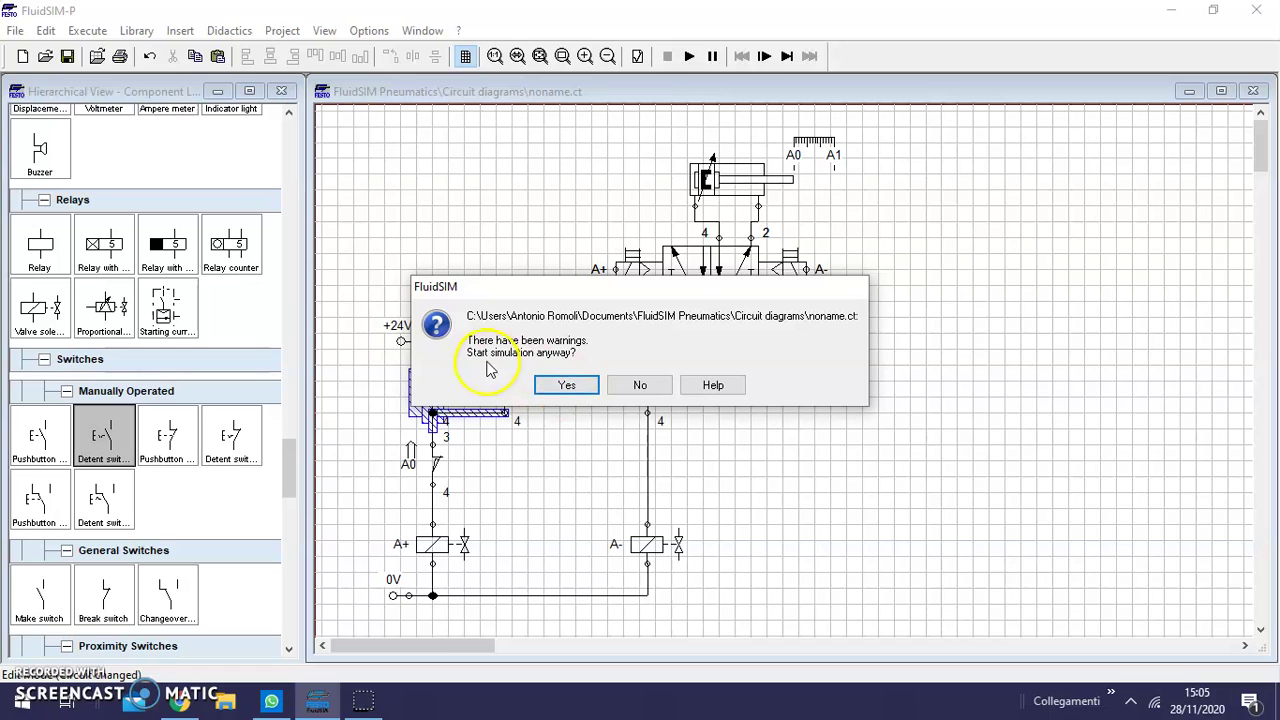
{"action": "left_click", "coordinate": [573, 387]}
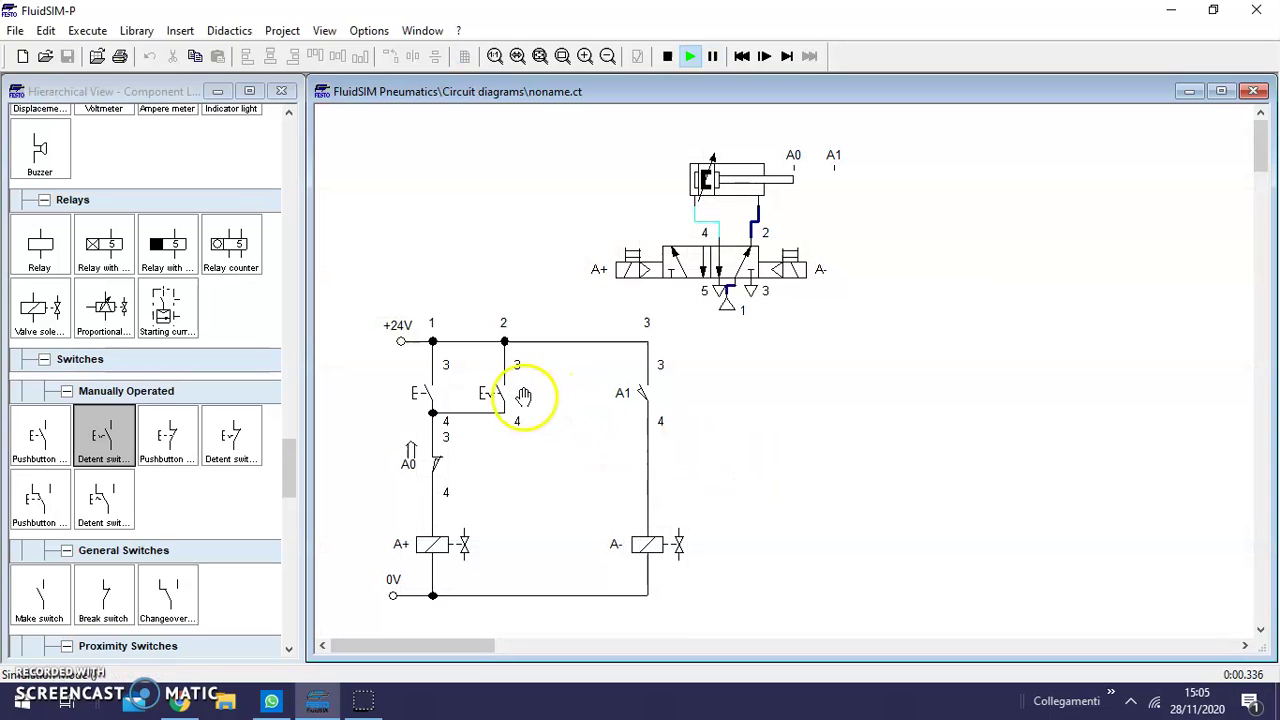
Actuate the pushbutton for a single cycle and latch the detent switch to test continuous cylinder cycling
{"action": "left_click", "coordinate": [423, 392]}
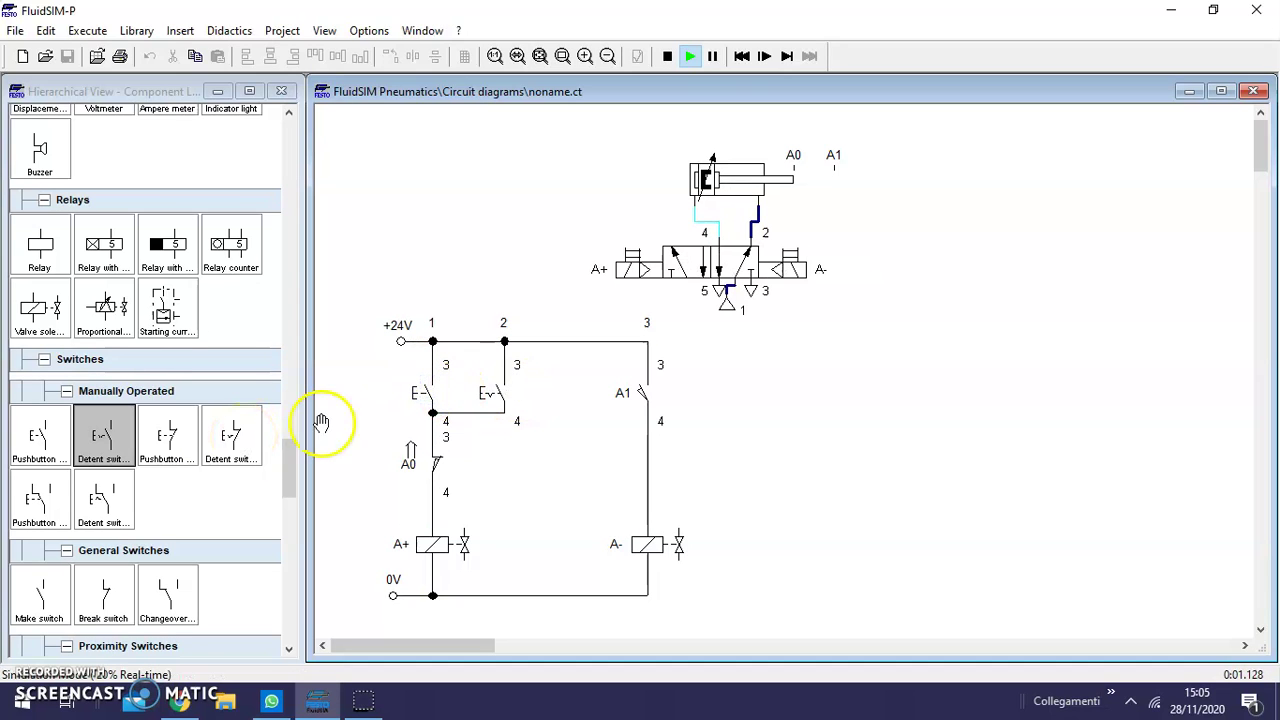
{"action": "left_click", "coordinate": [503, 390]}
{"action": "left_click", "coordinate": [1105, 450]}
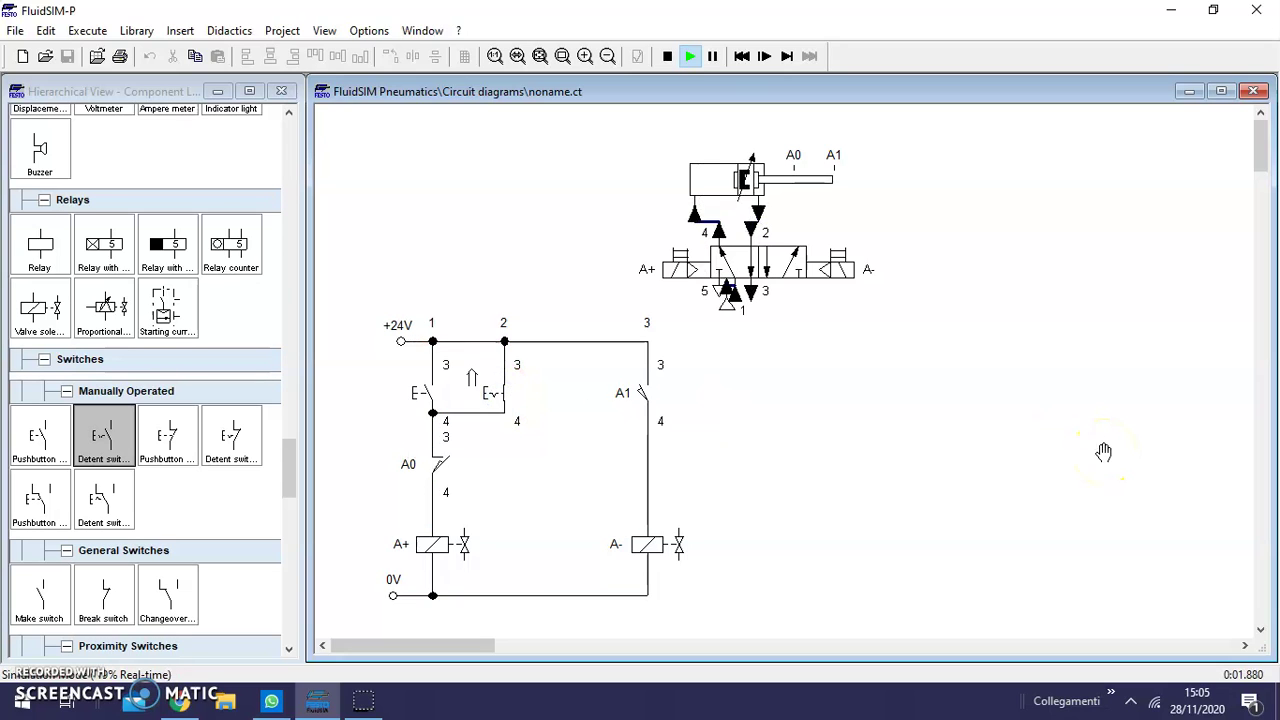